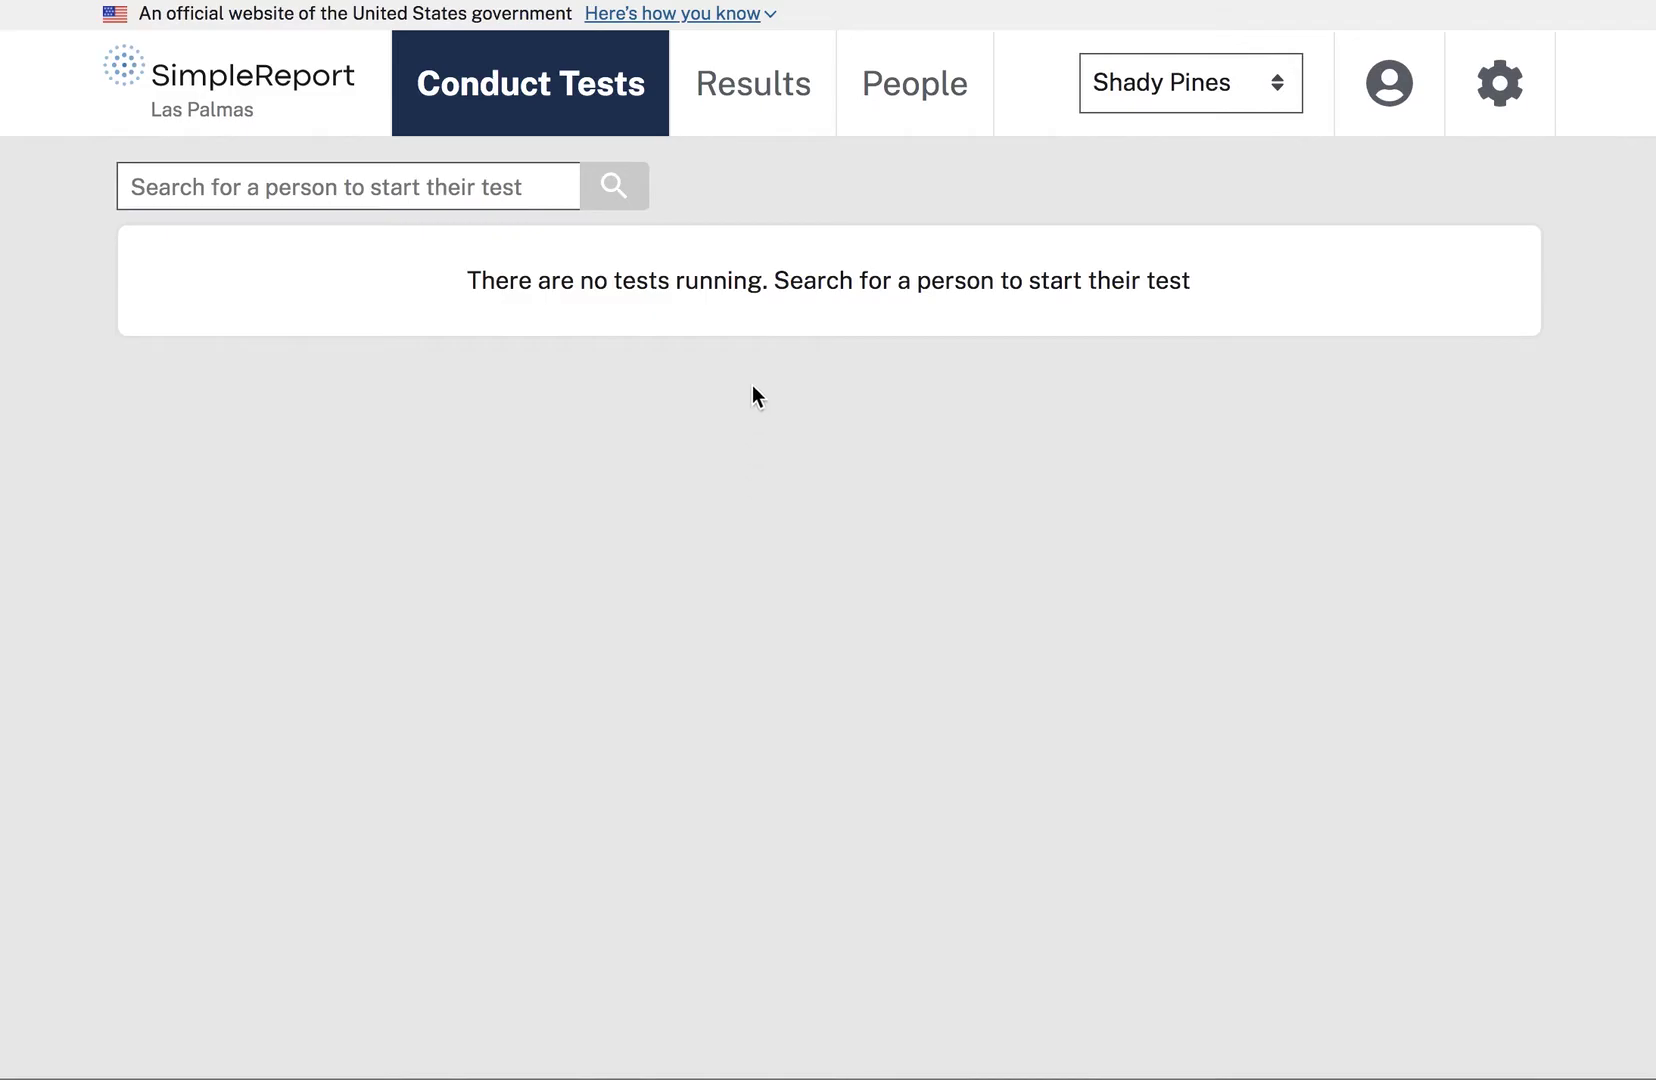
Mark the Feb 16, 2021 9:46 AM Abbott IDNow test result as an error with the reason "Her result was positive."
{"action": "left_click", "coordinate": [741, 95]}
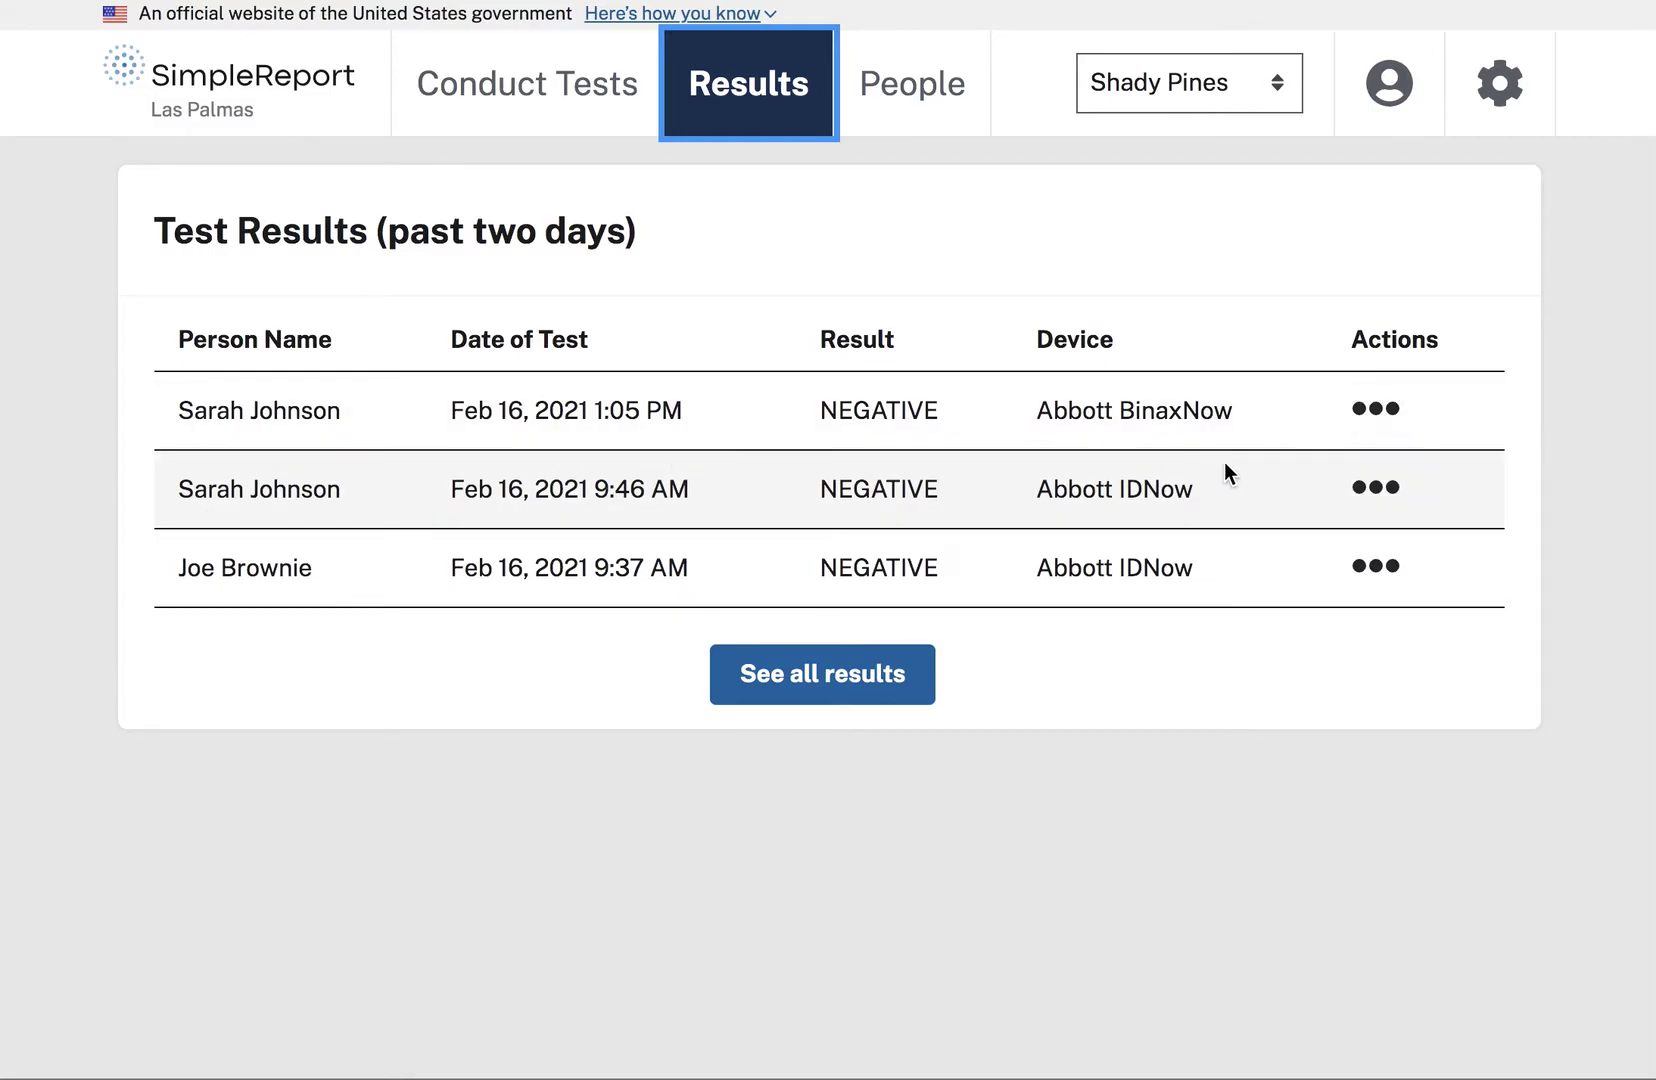
{"action": "left_click", "coordinate": [1384, 503]}
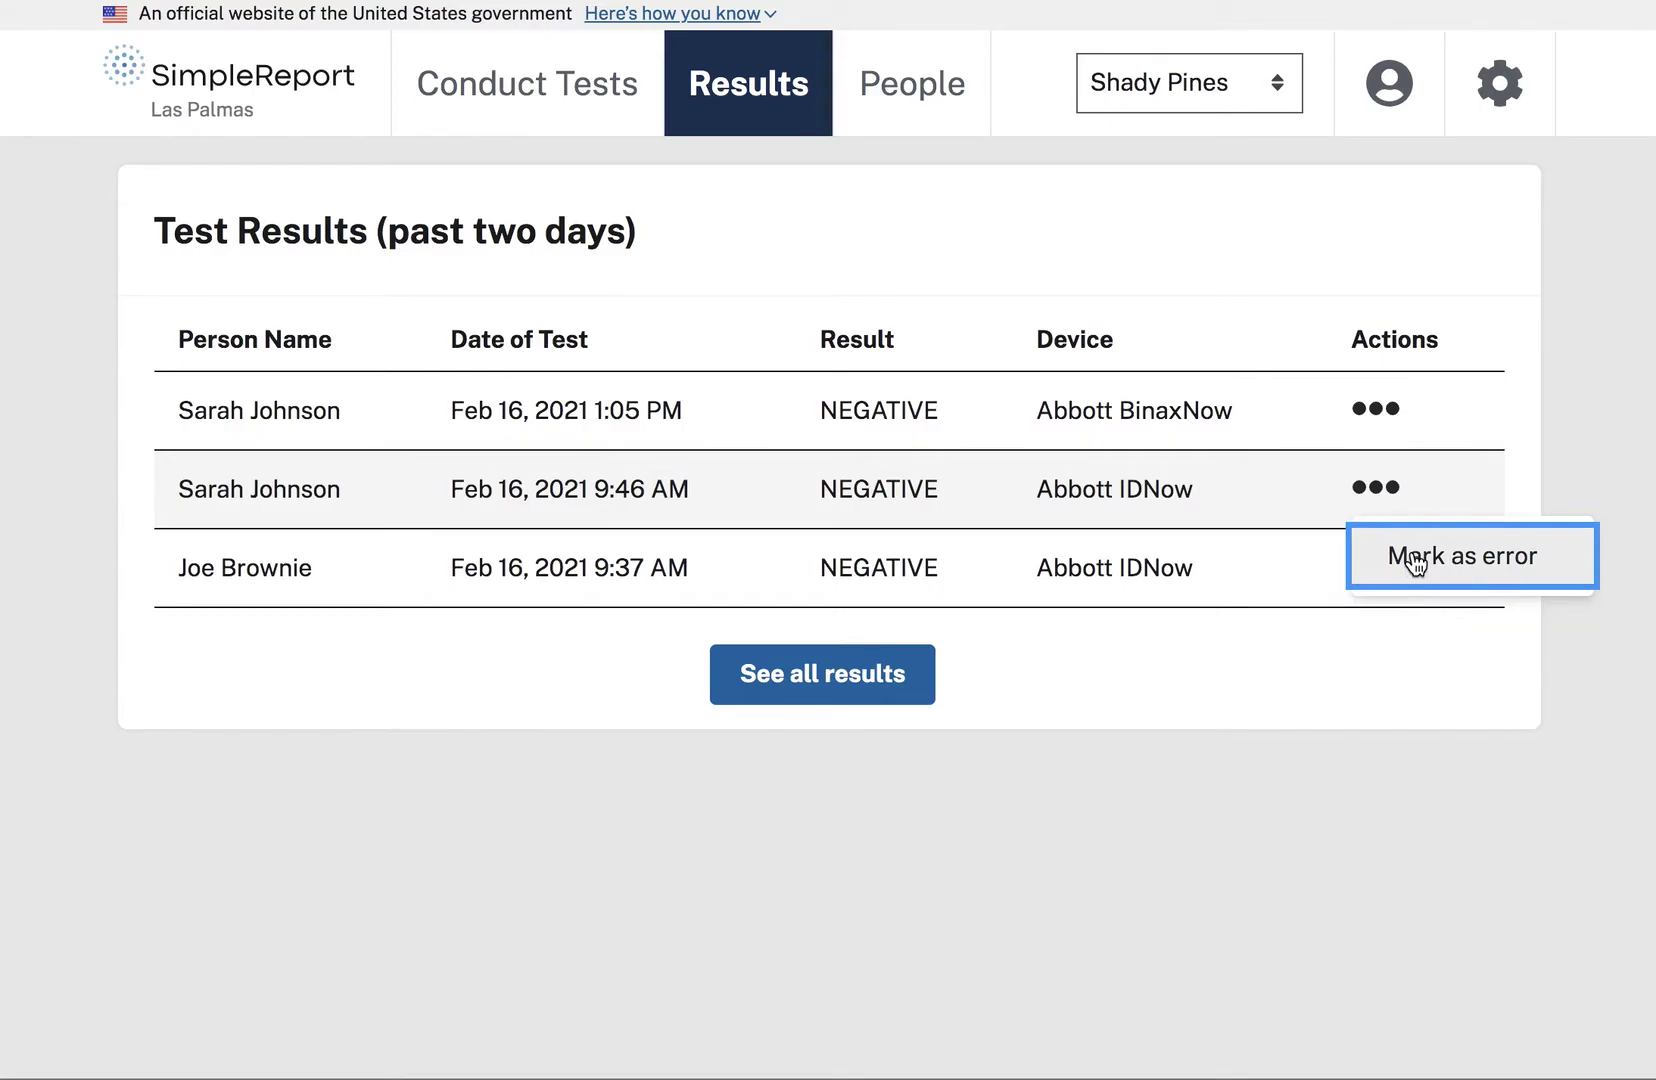
{"action": "left_click", "coordinate": [1415, 560]}
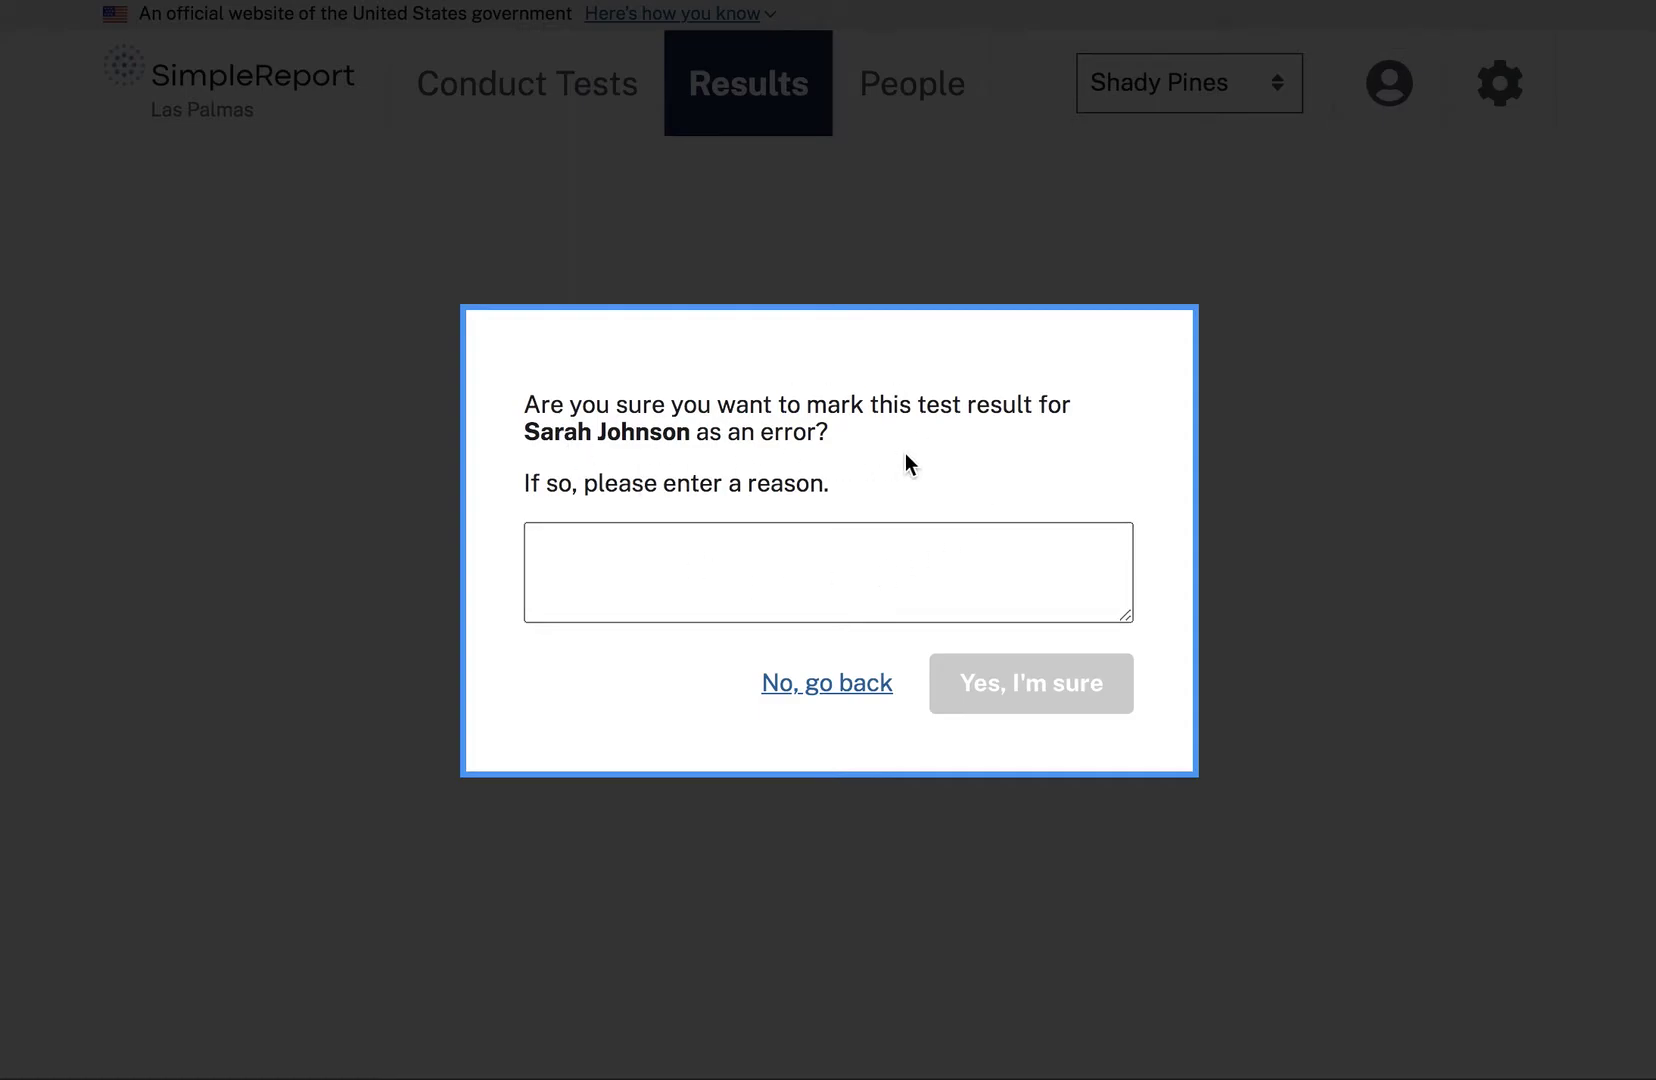
{"action": "left_click", "coordinate": [826, 561]}
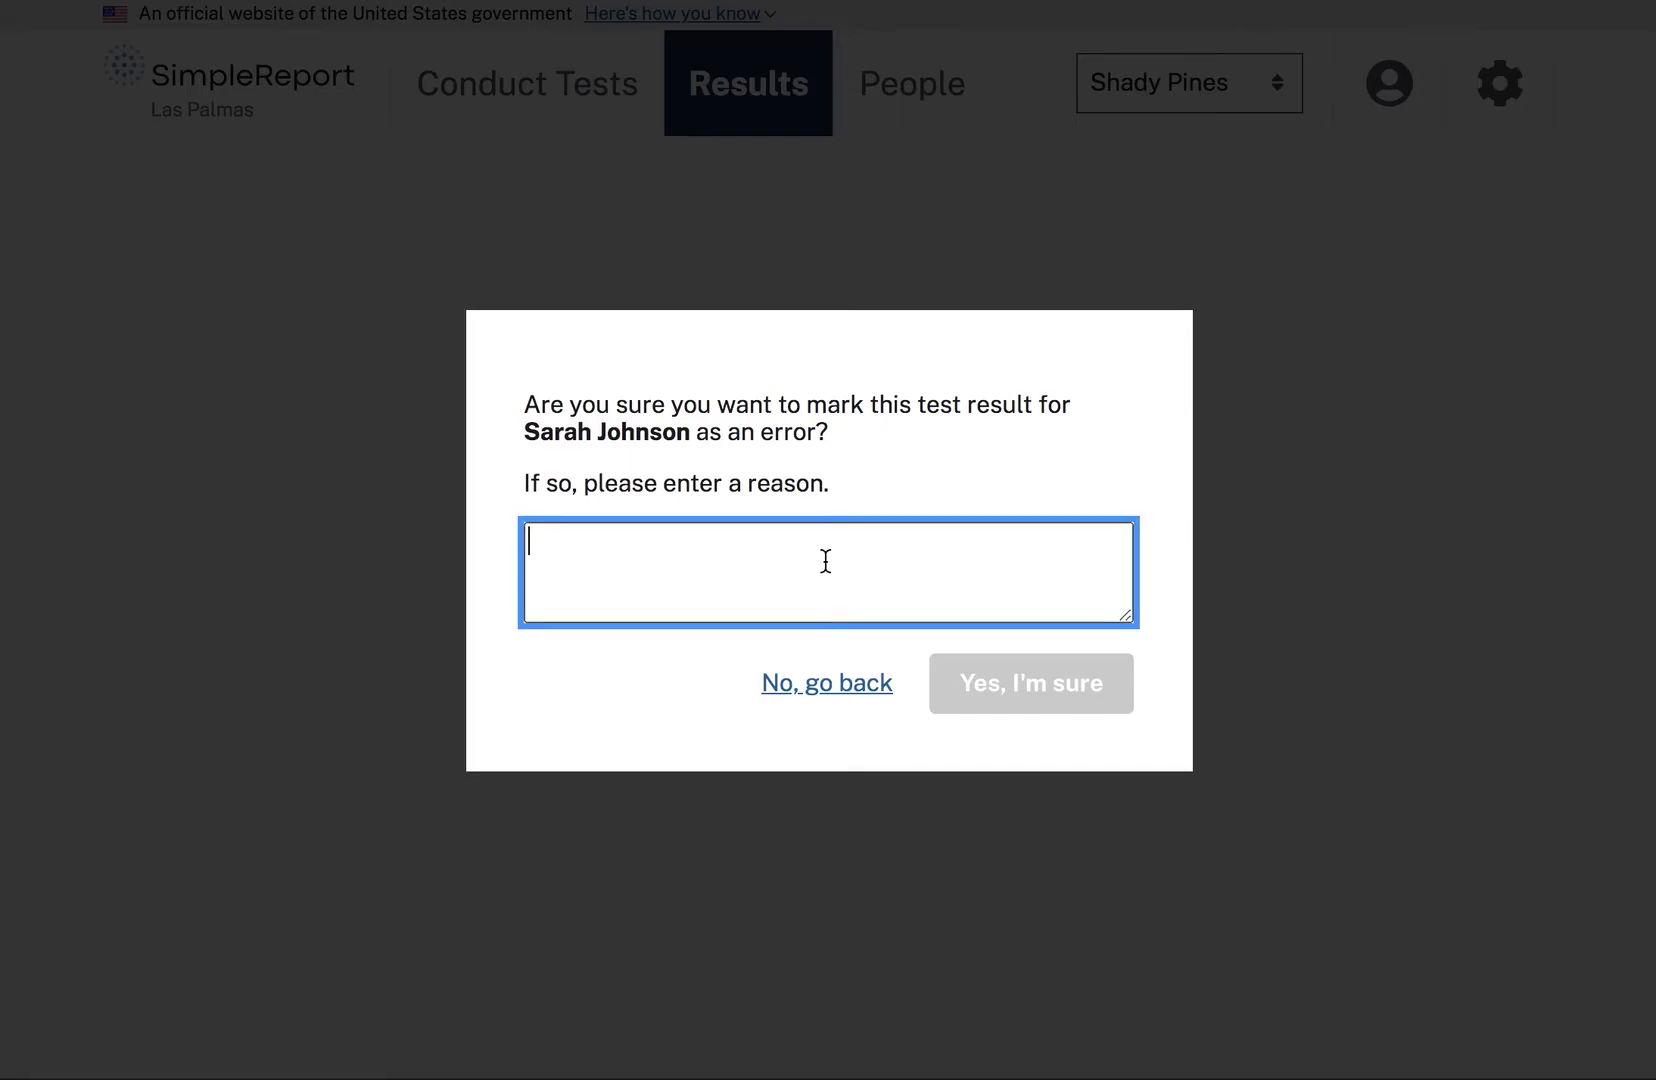
{"action": "type", "text": "Her result was positive"}
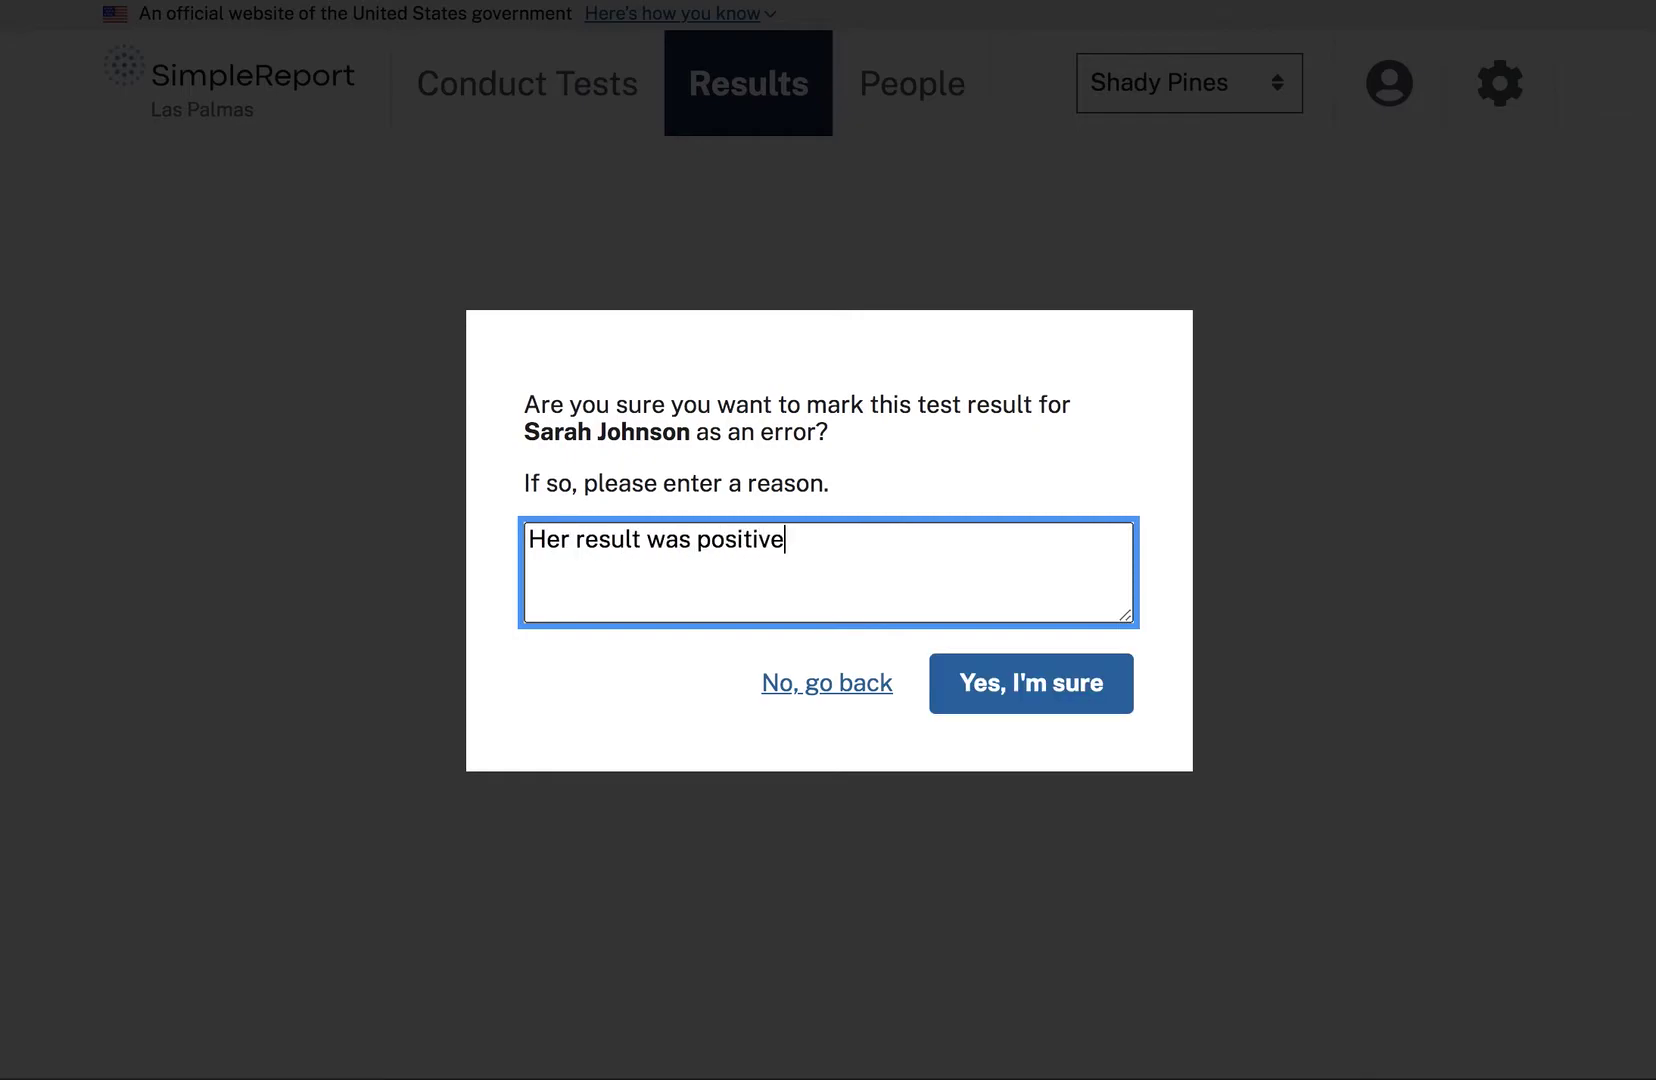
{"action": "type", "text": "."}
{"action": "left_click", "coordinate": [1028, 686]}
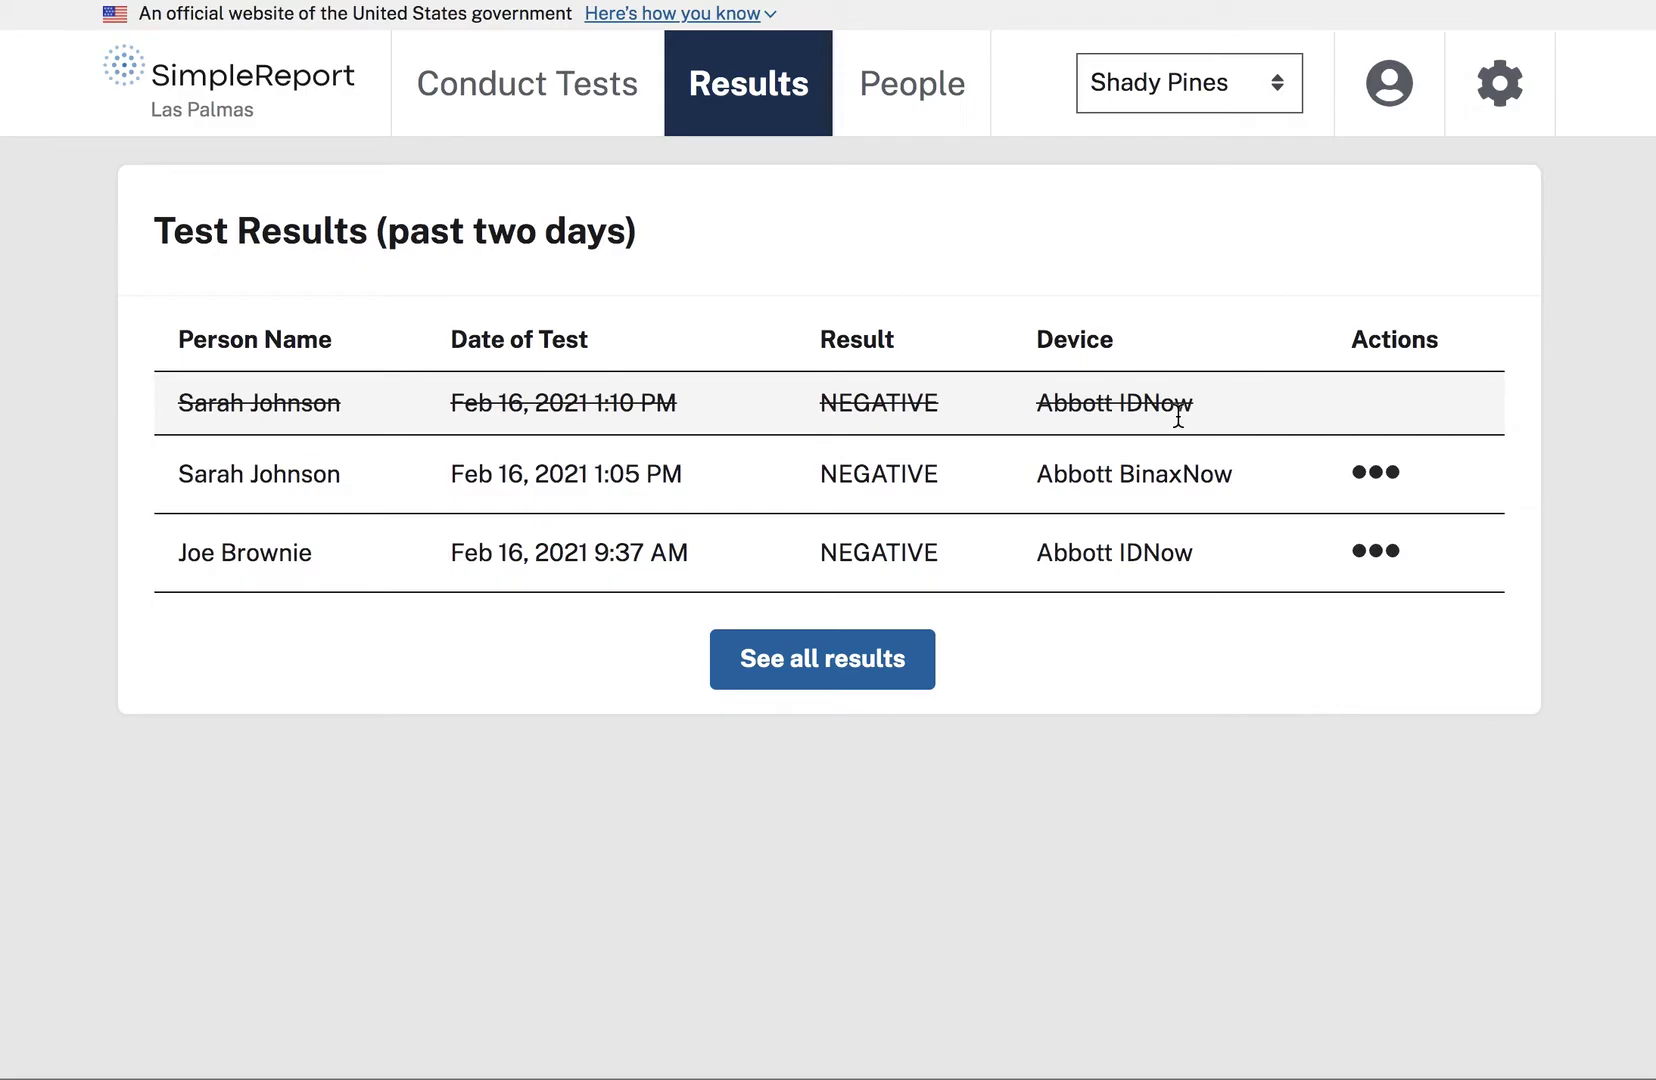
Show all test results and examine the crossed-out entries, checking the label on the most recent one
{"action": "left_click", "coordinate": [886, 645]}
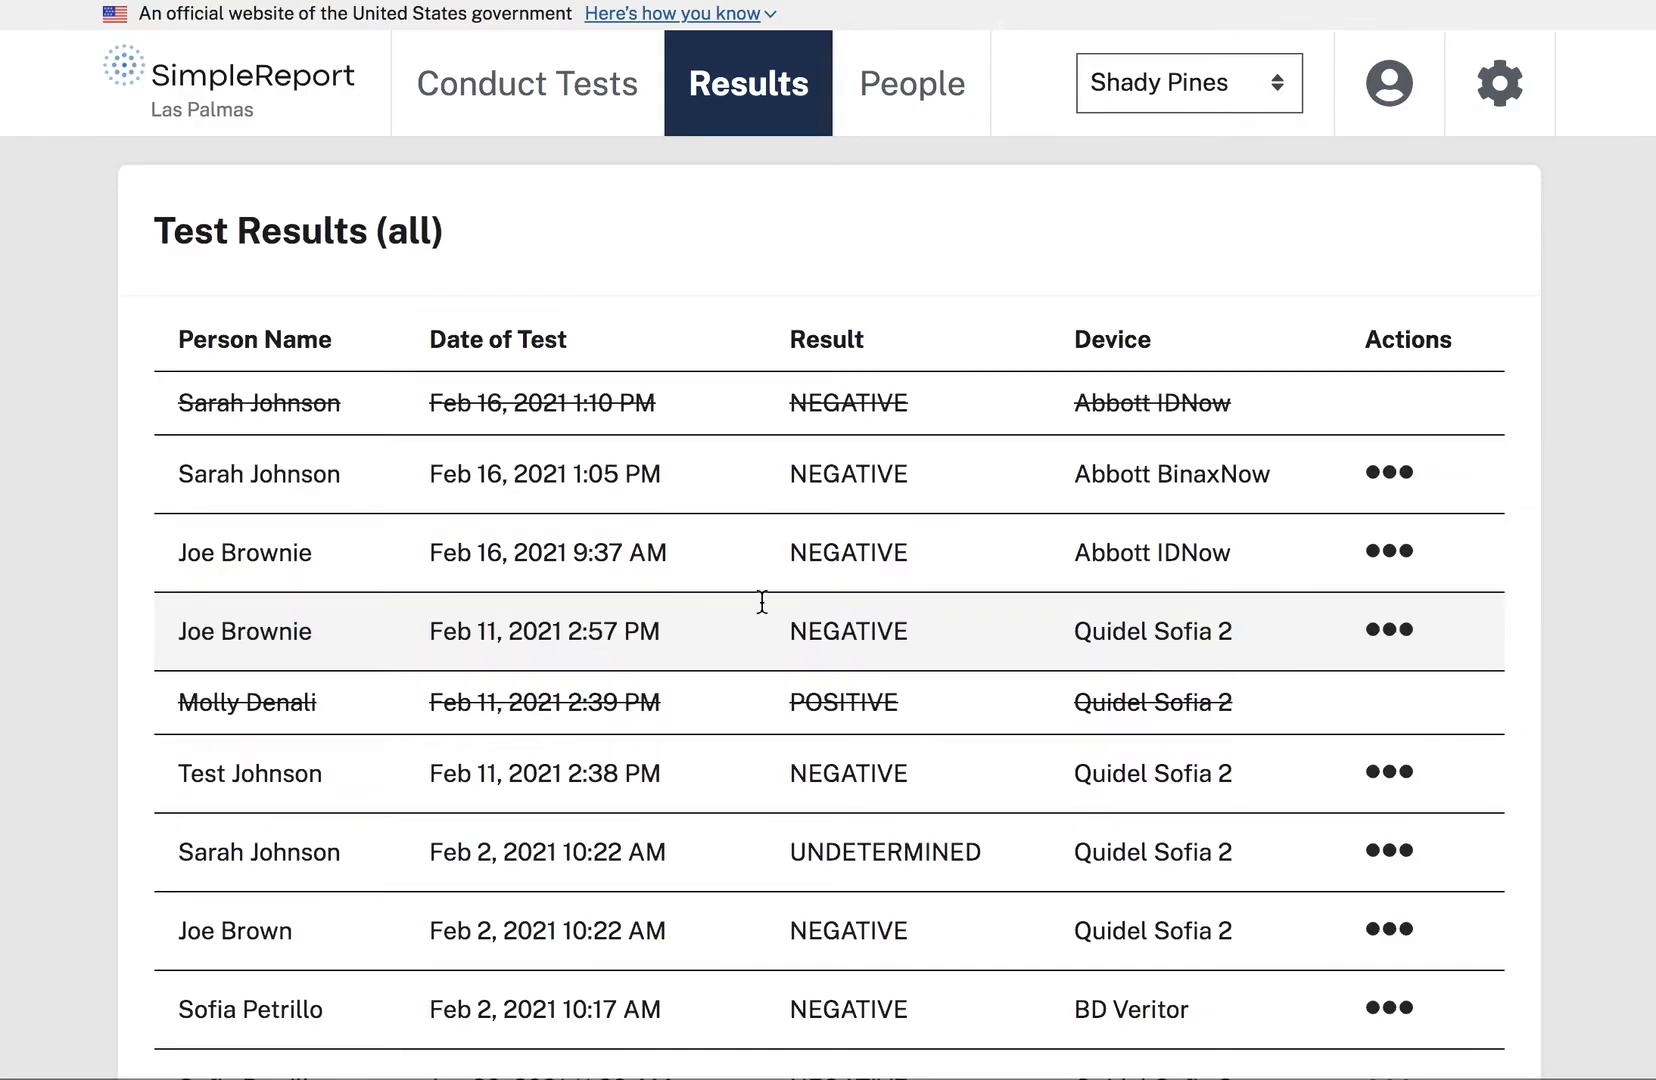
{"action": "scroll", "coordinate": [469, 714], "scroll_direction": "down", "scroll_amount": 1}
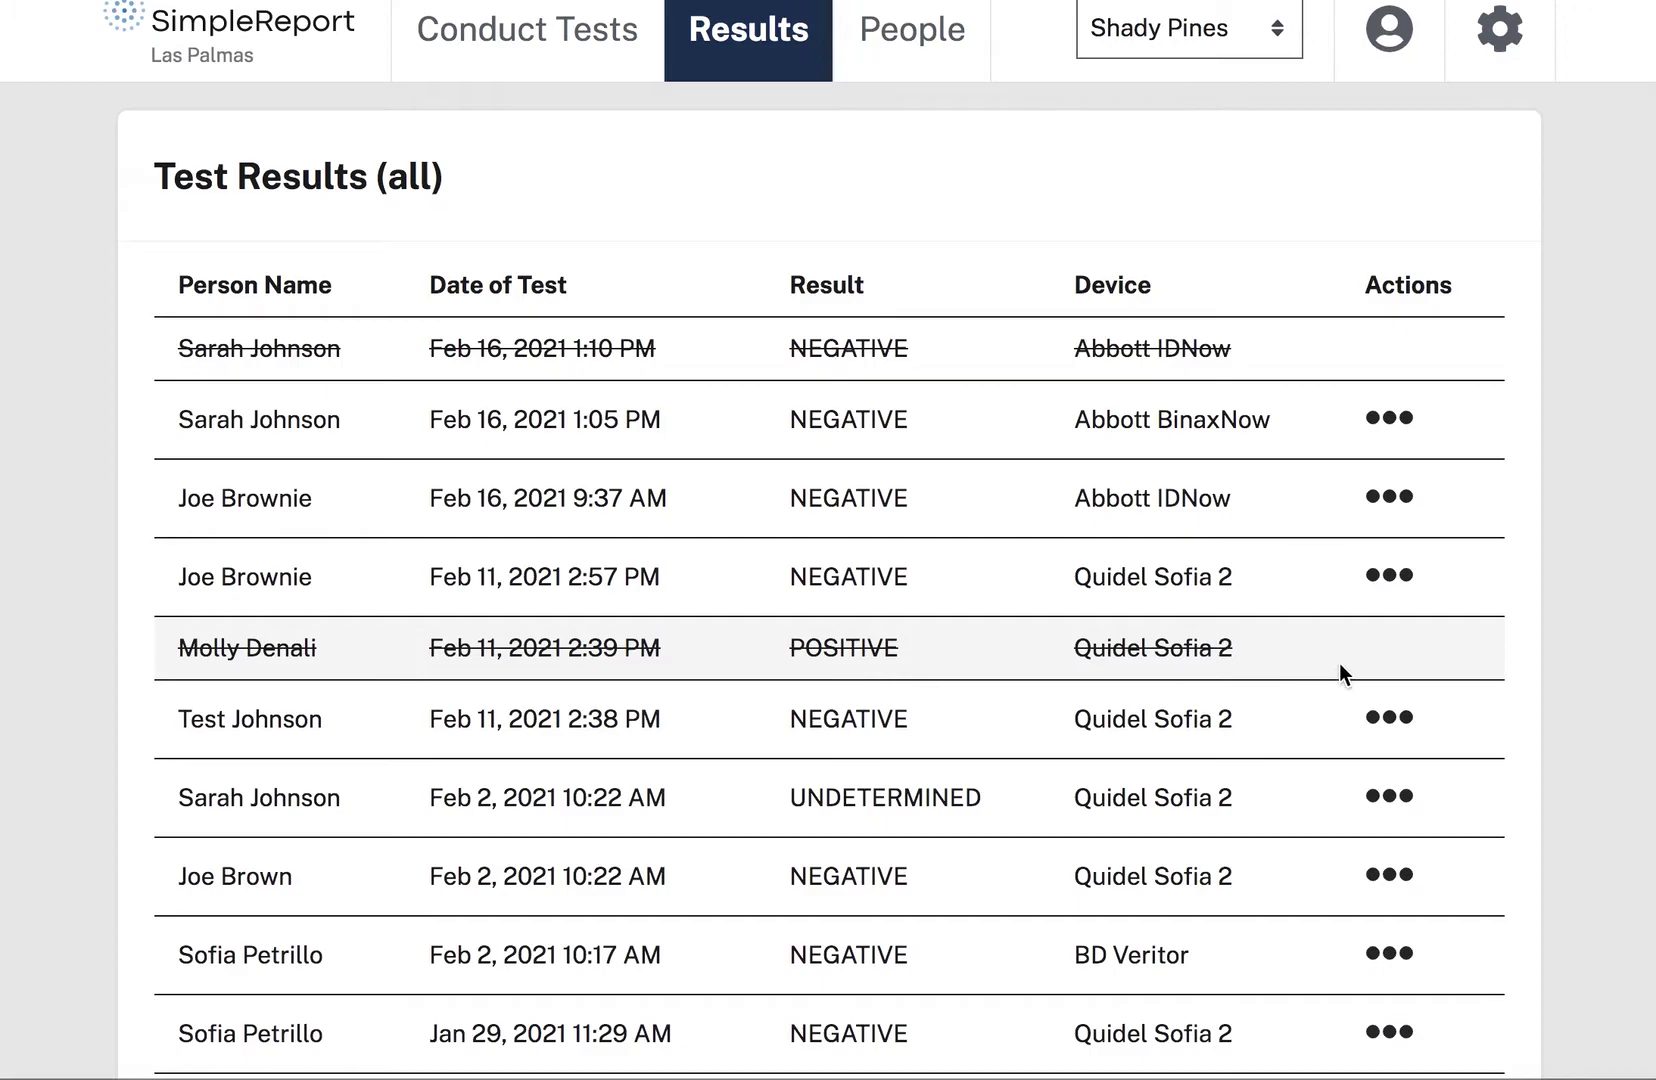
{"action": "scroll", "coordinate": [1406, 657], "scroll_direction": "up", "scroll_amount": 1}
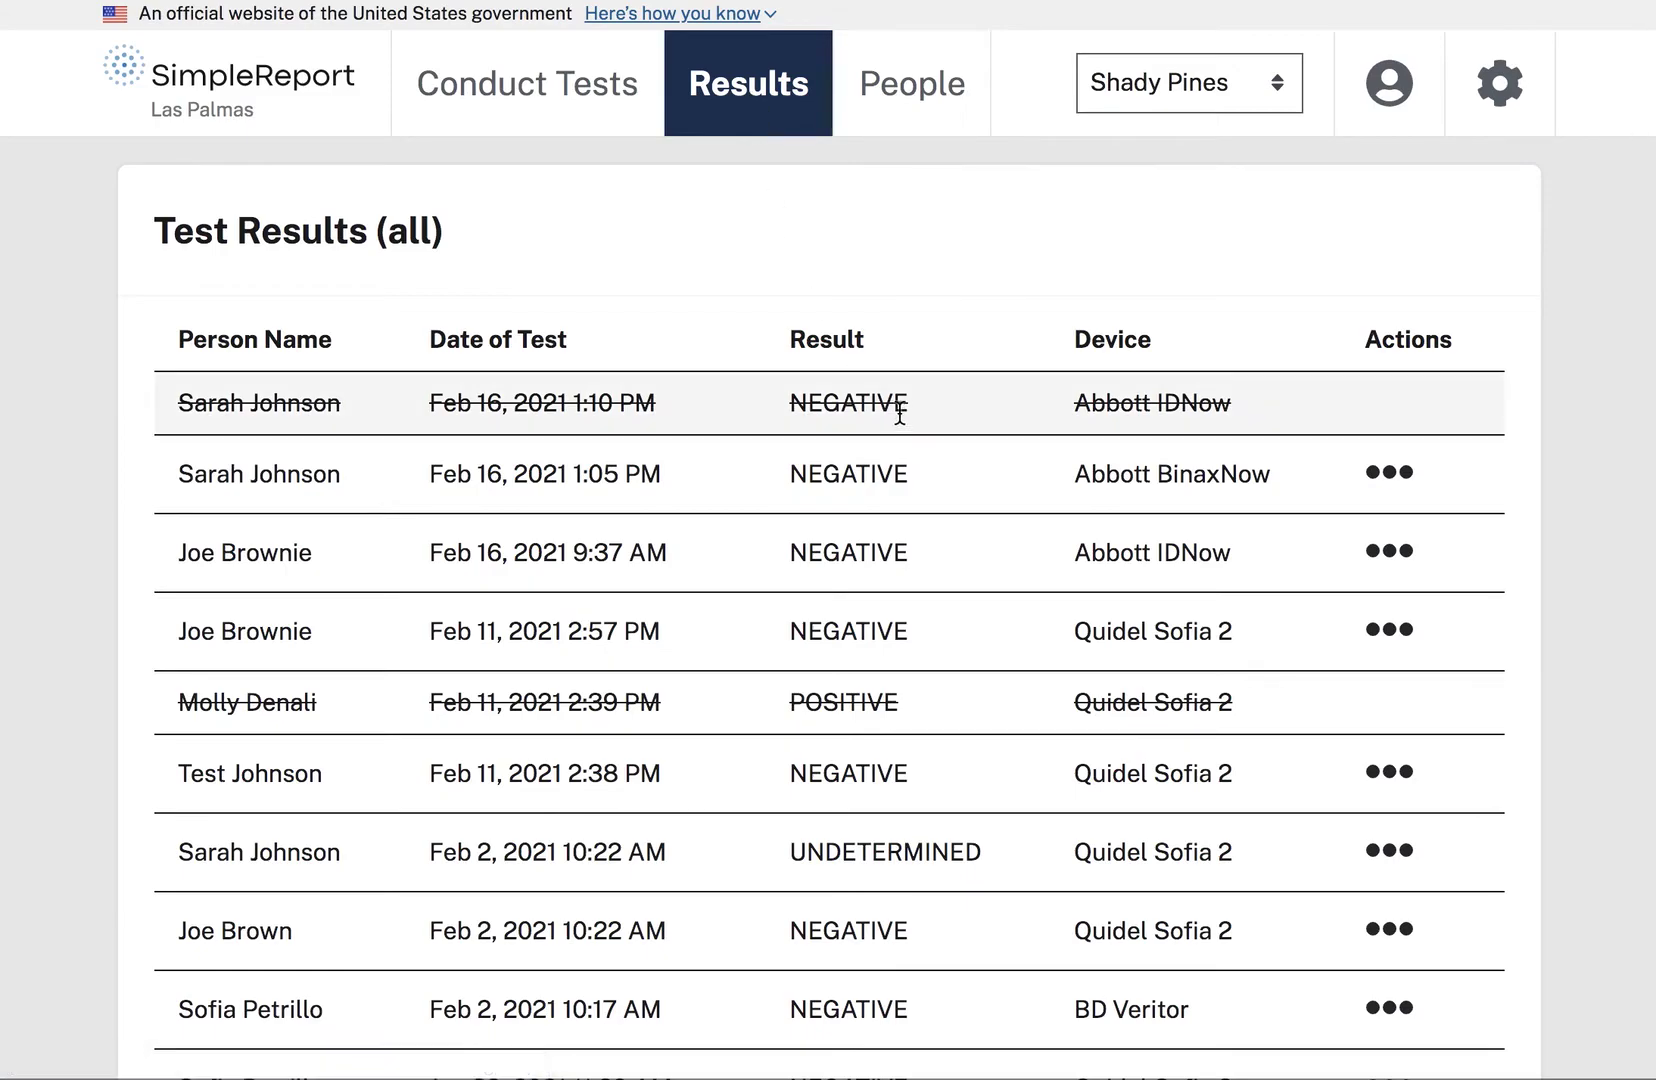
{"action": "mouse_move", "coordinate": [900, 415]}
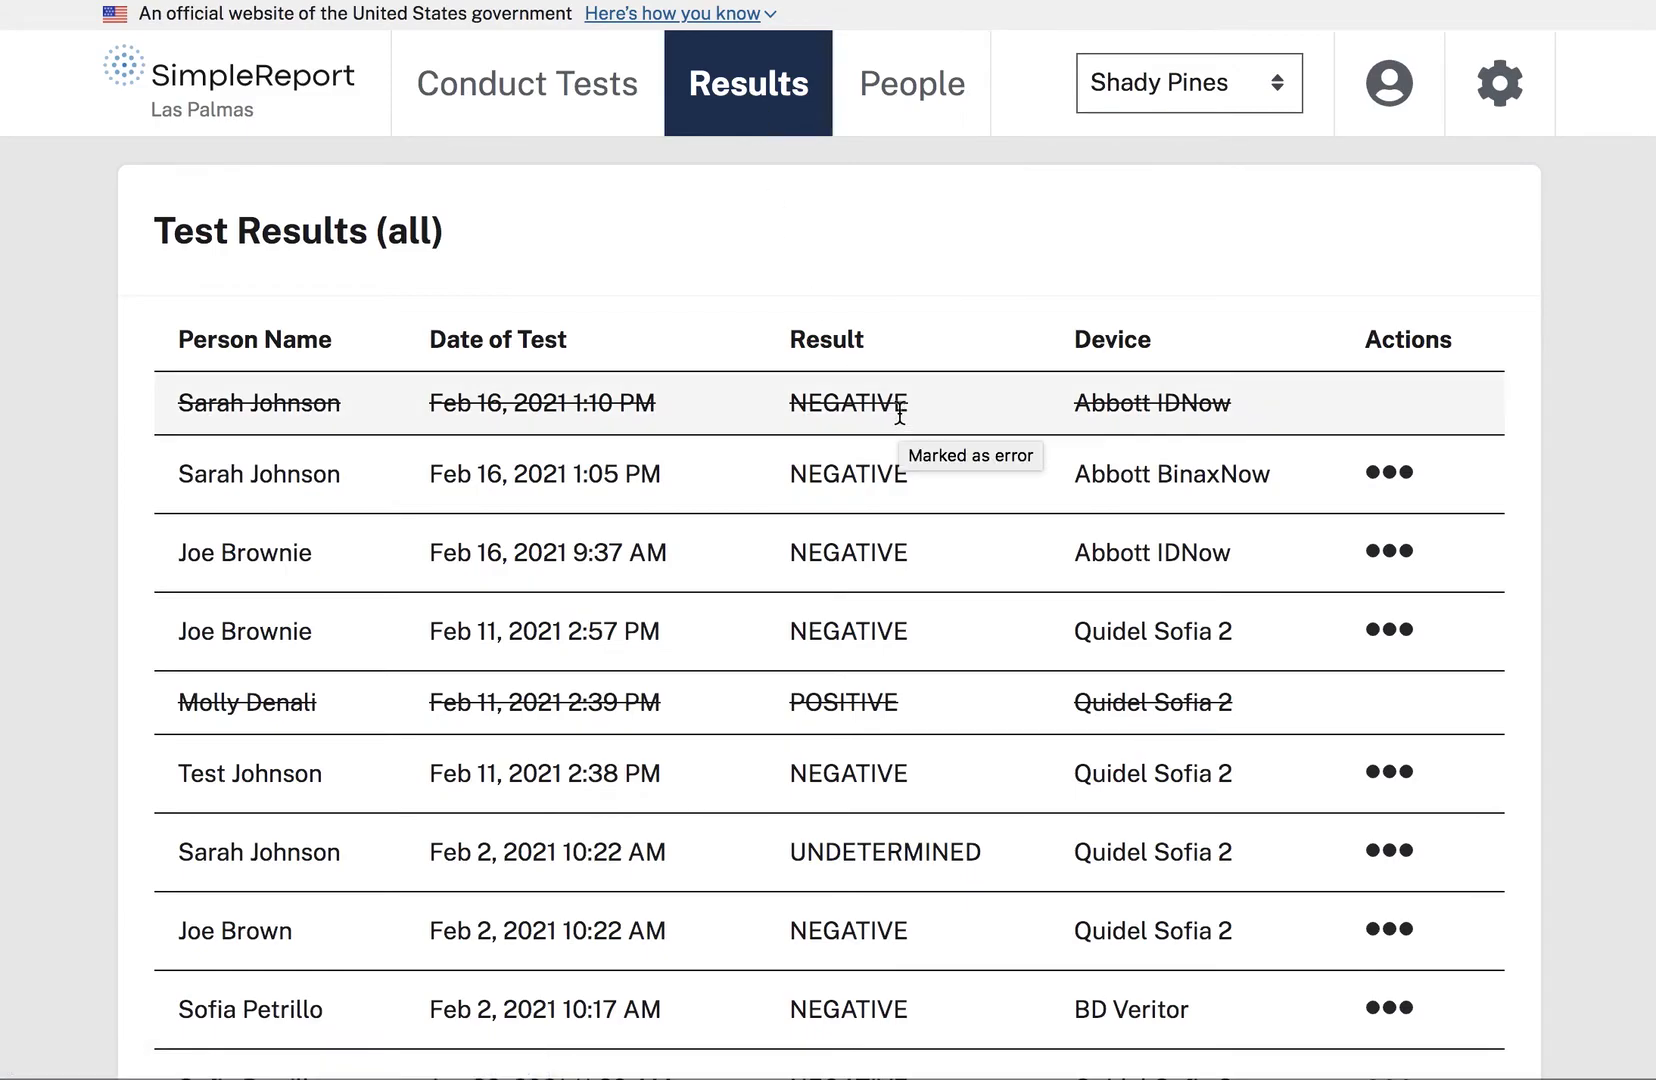
Search for the person whose result was marked as an error and begin a new test for them
{"action": "left_click", "coordinate": [509, 116]}
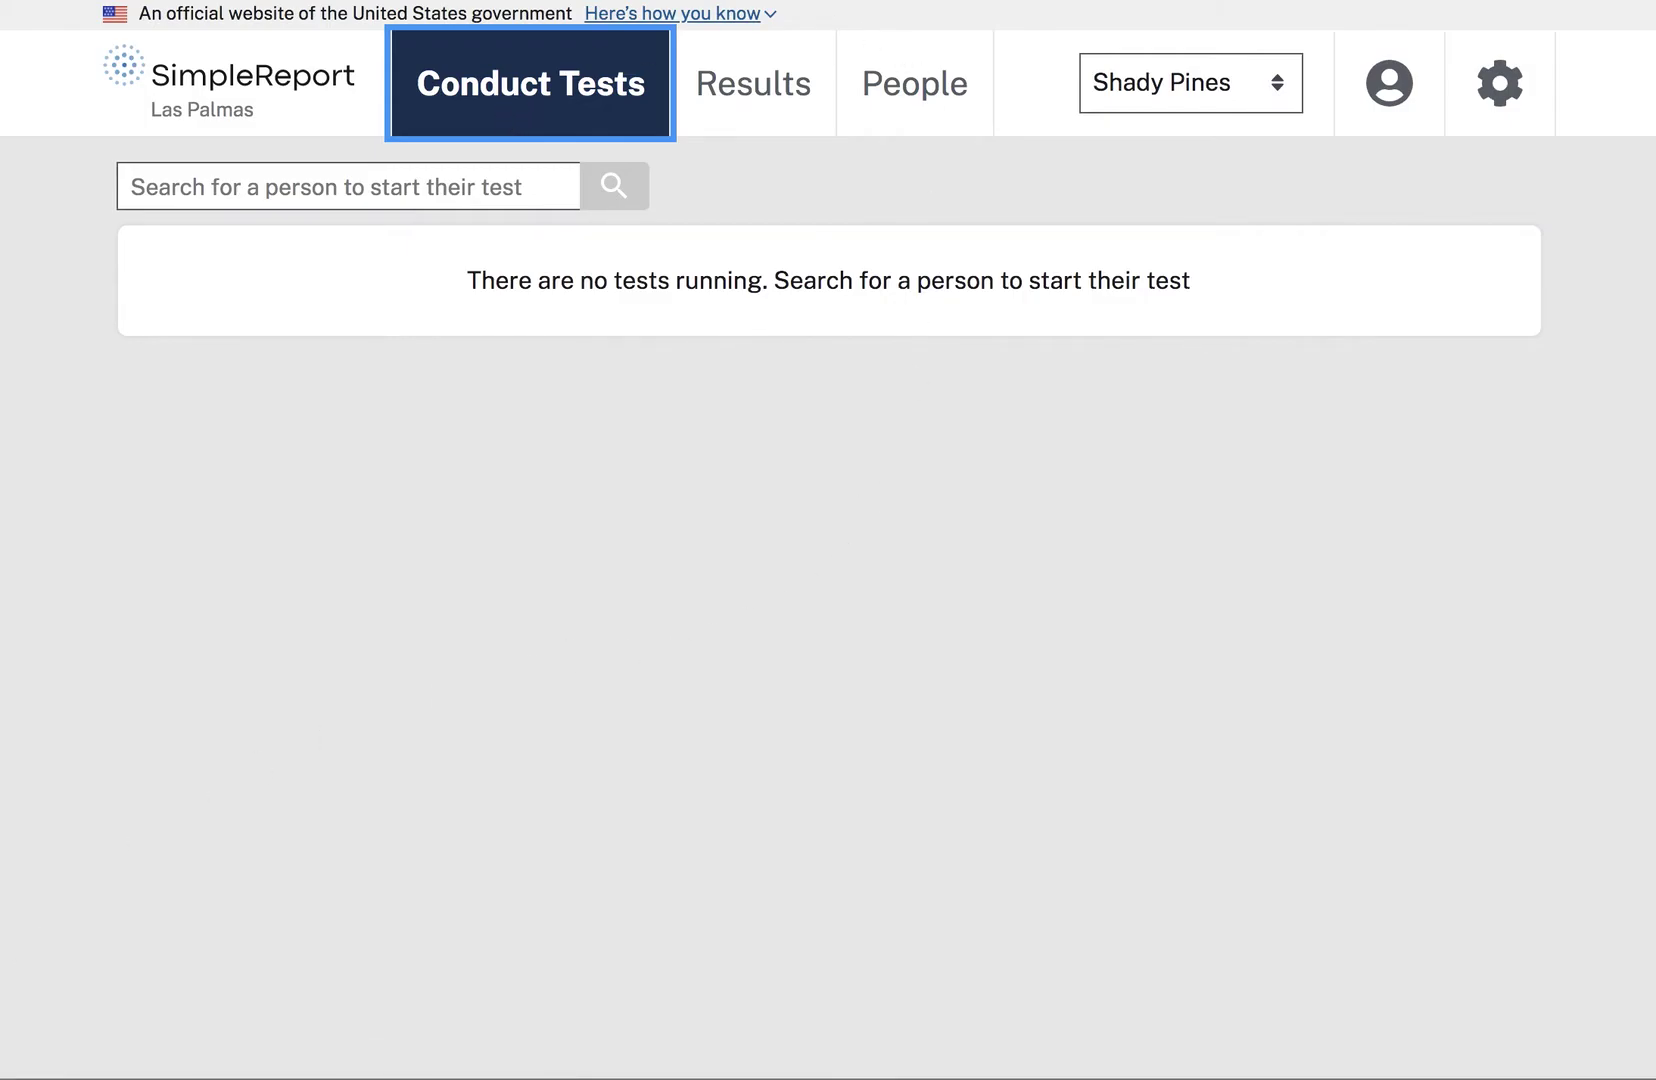
{"action": "left_click", "coordinate": [199, 187]}
{"action": "type", "text": "Sar"}
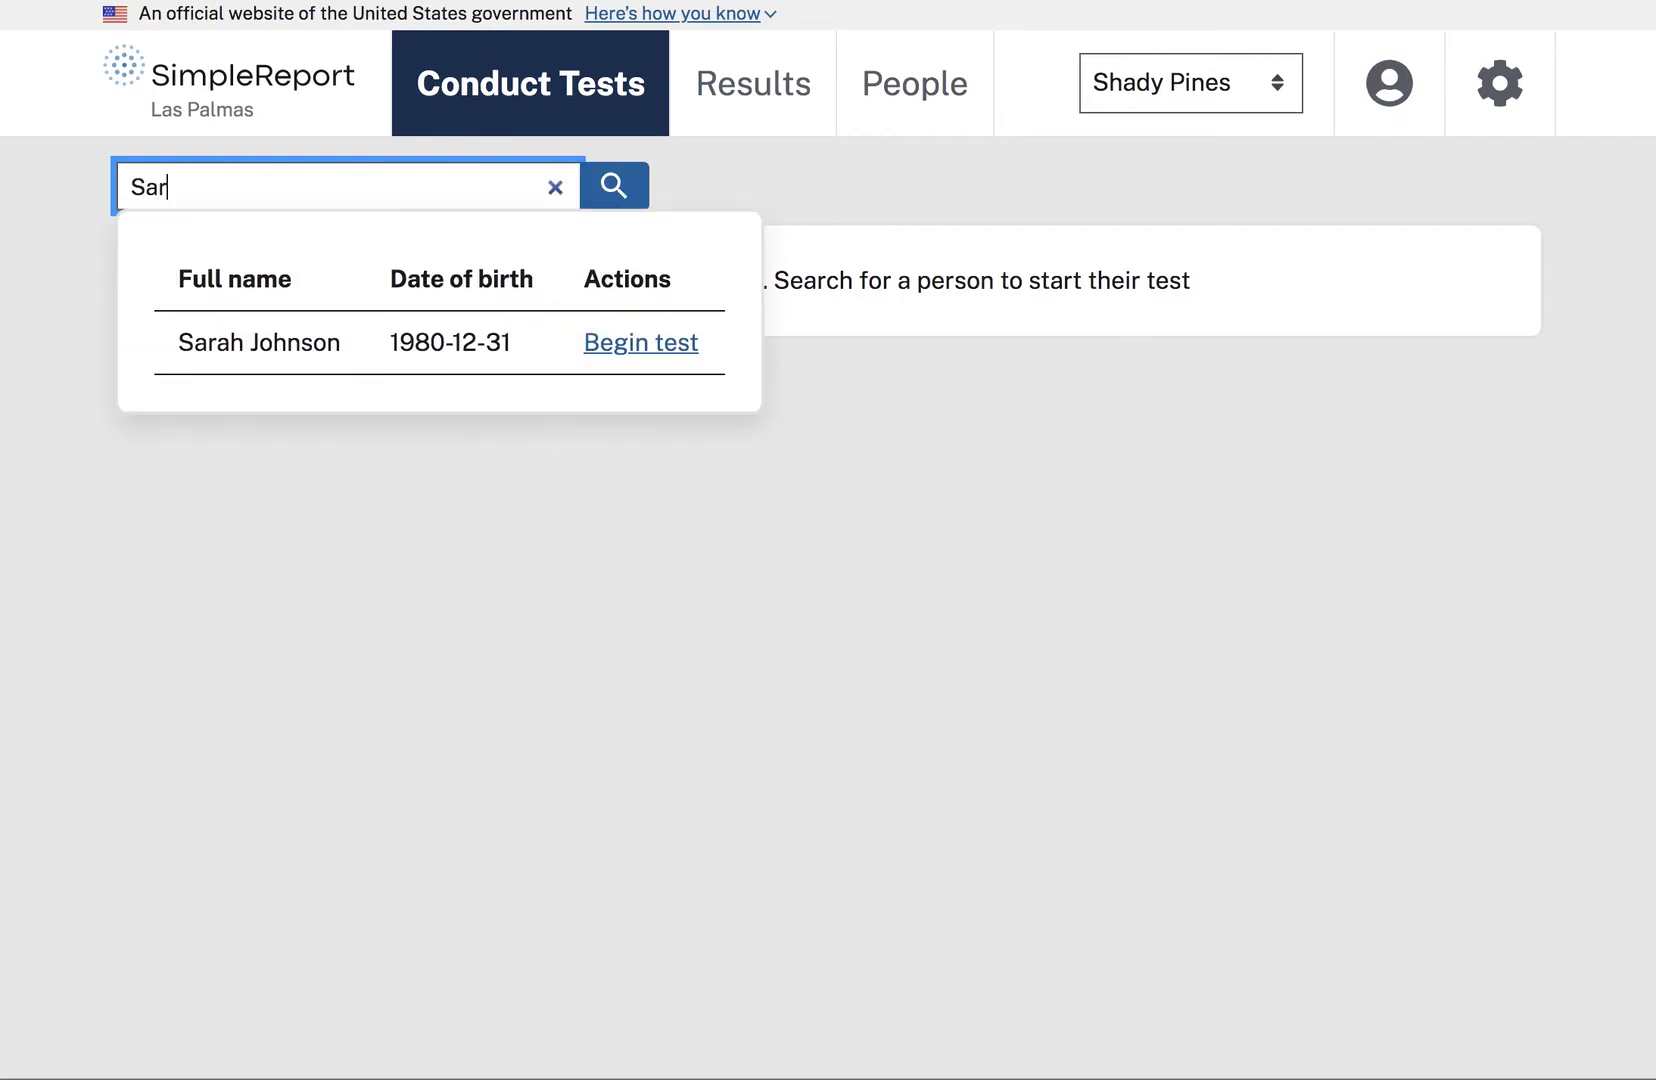
{"action": "left_click", "coordinate": [699, 344]}
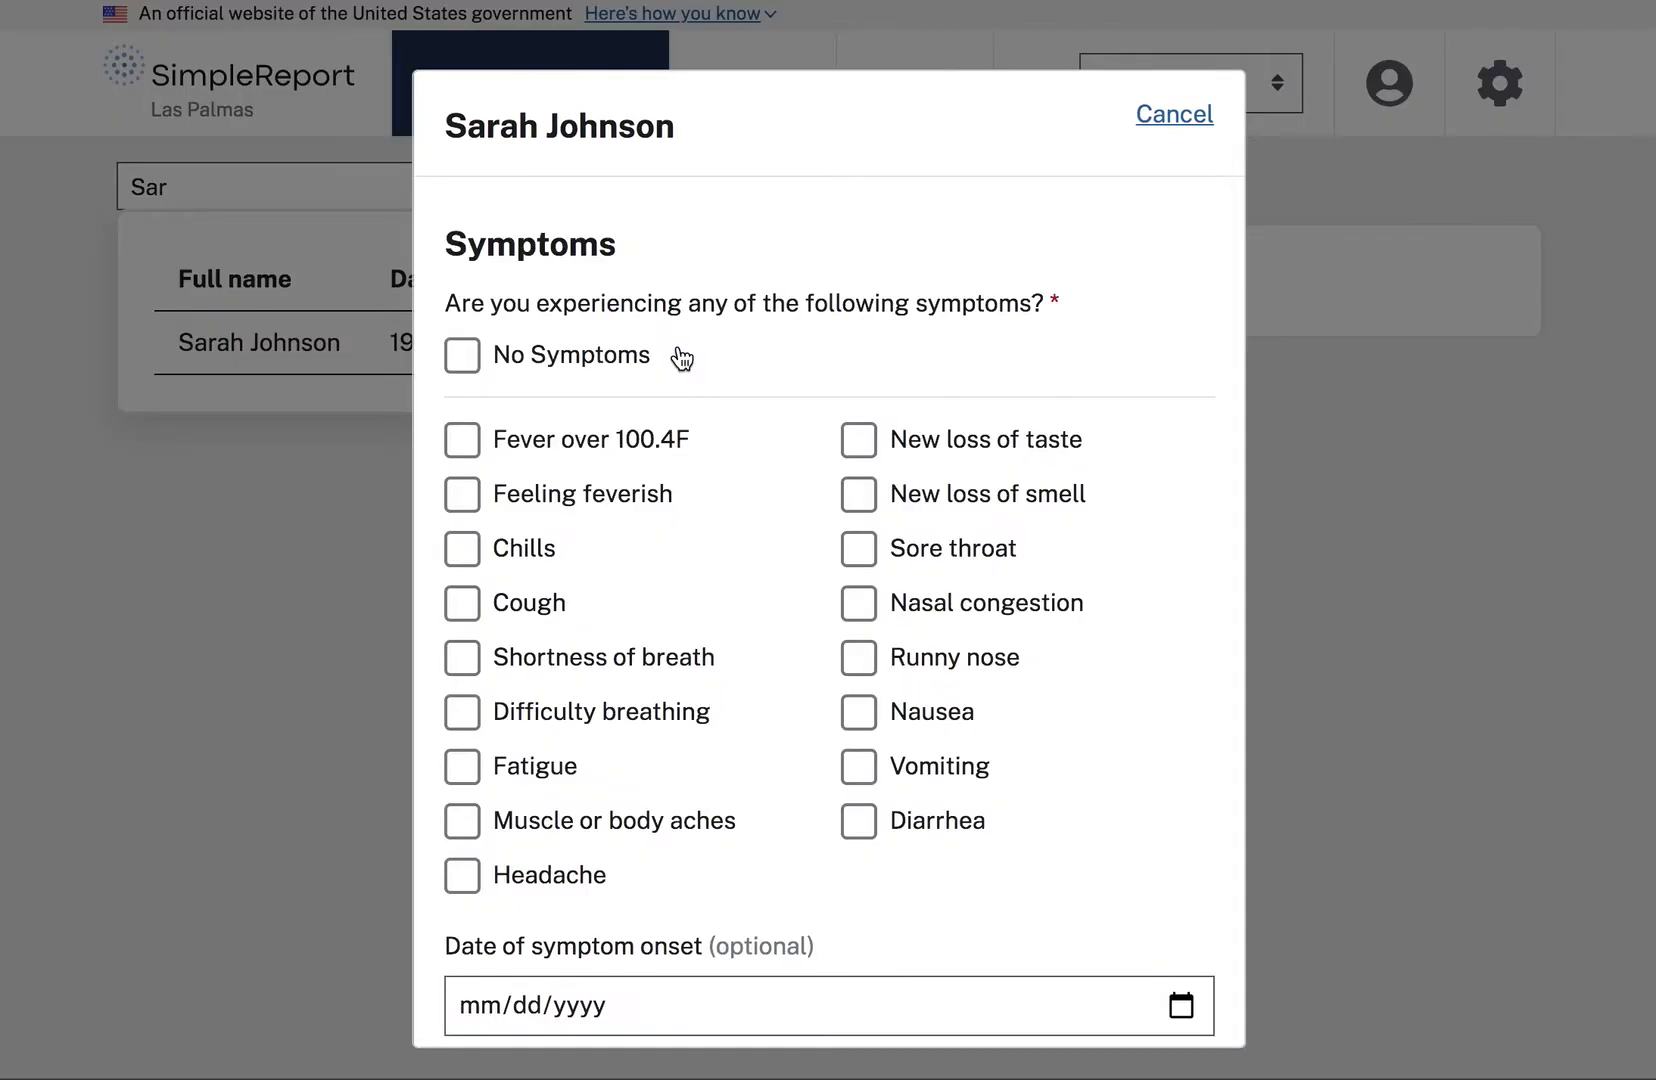
Complete the time of test questions with No Symptoms, Yes for most recent COVID-19 test, and No for currently pregnant
{"action": "left_click", "coordinate": [558, 370]}
{"action": "scroll", "coordinate": [955, 633], "scroll_direction": "down", "scroll_amount": 3}
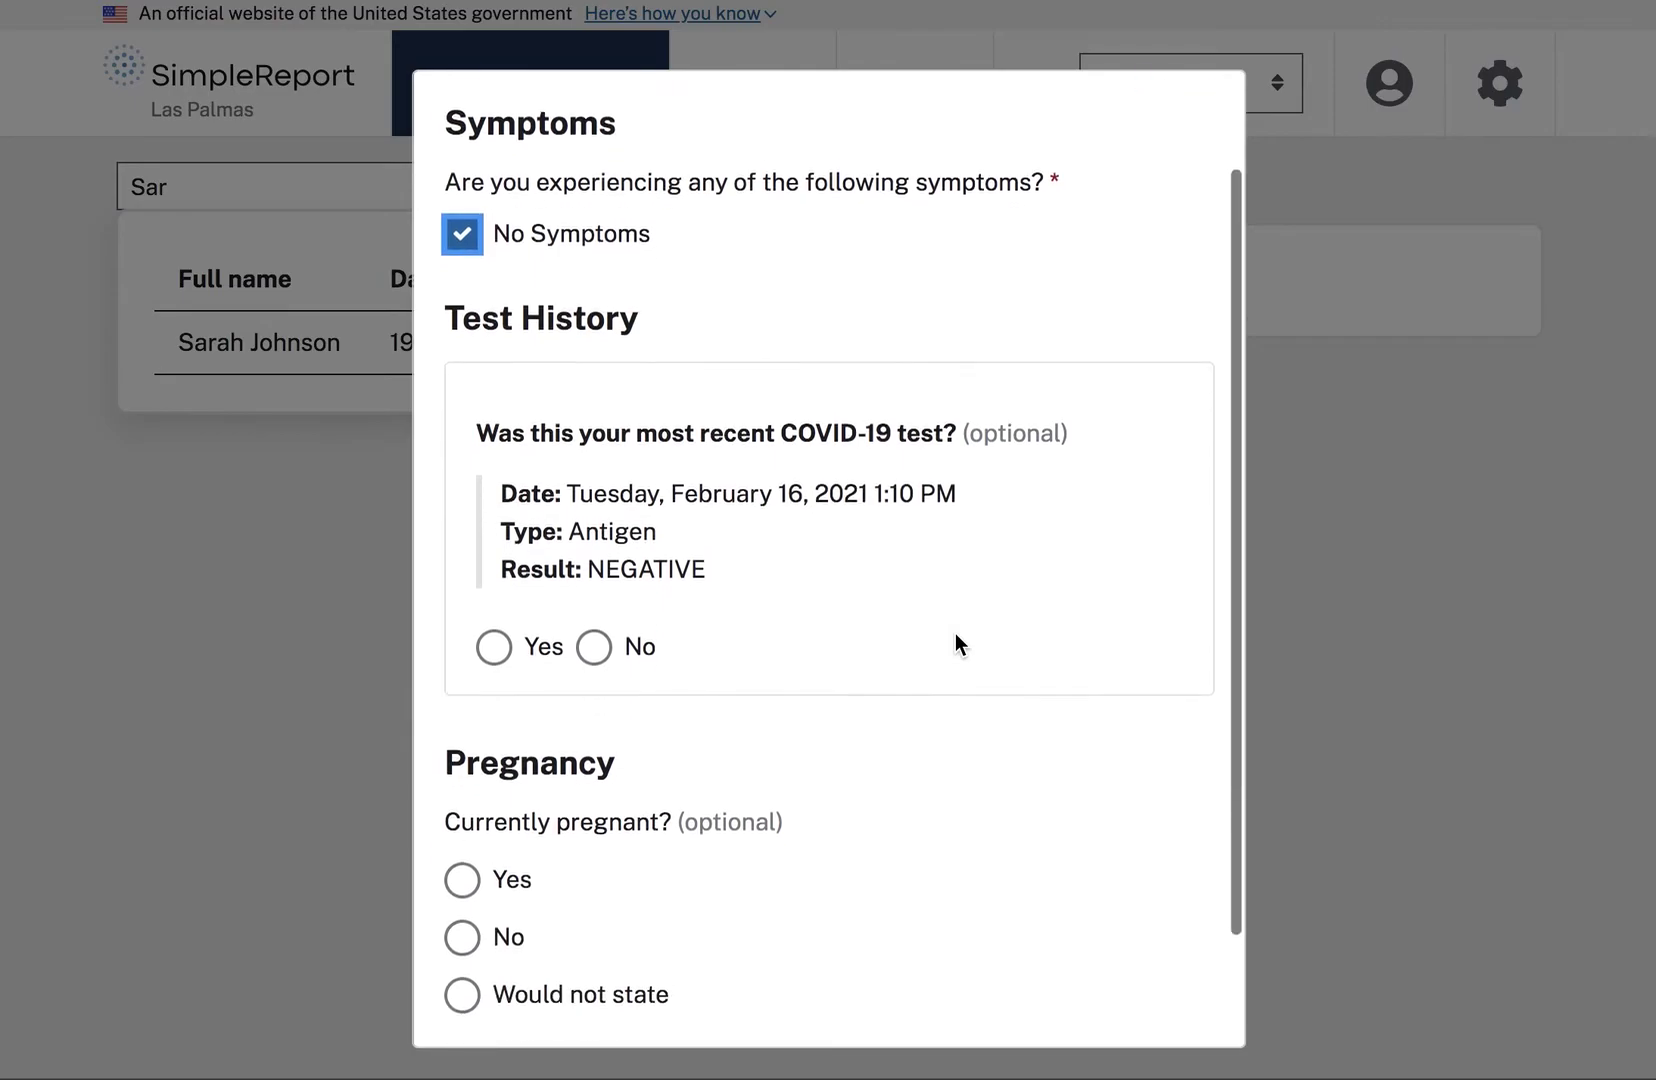
{"action": "scroll", "coordinate": [955, 633], "scroll_direction": "down", "scroll_amount": 2}
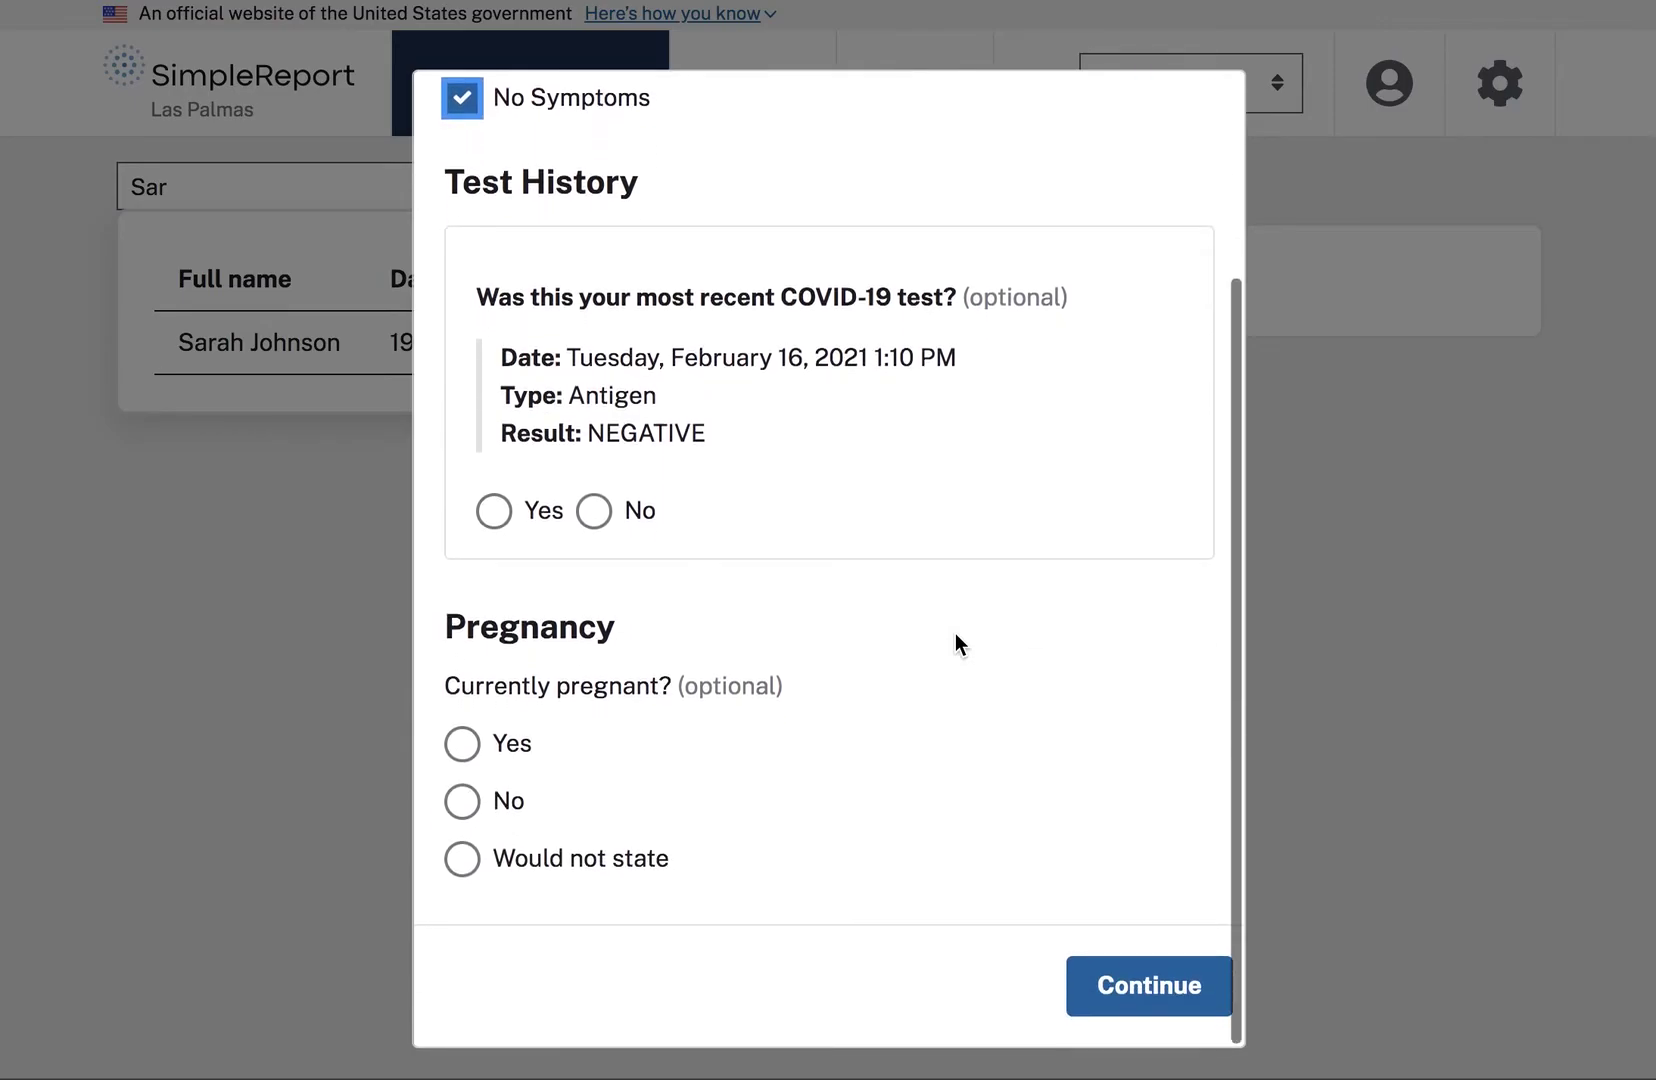
{"action": "left_click", "coordinate": [492, 513]}
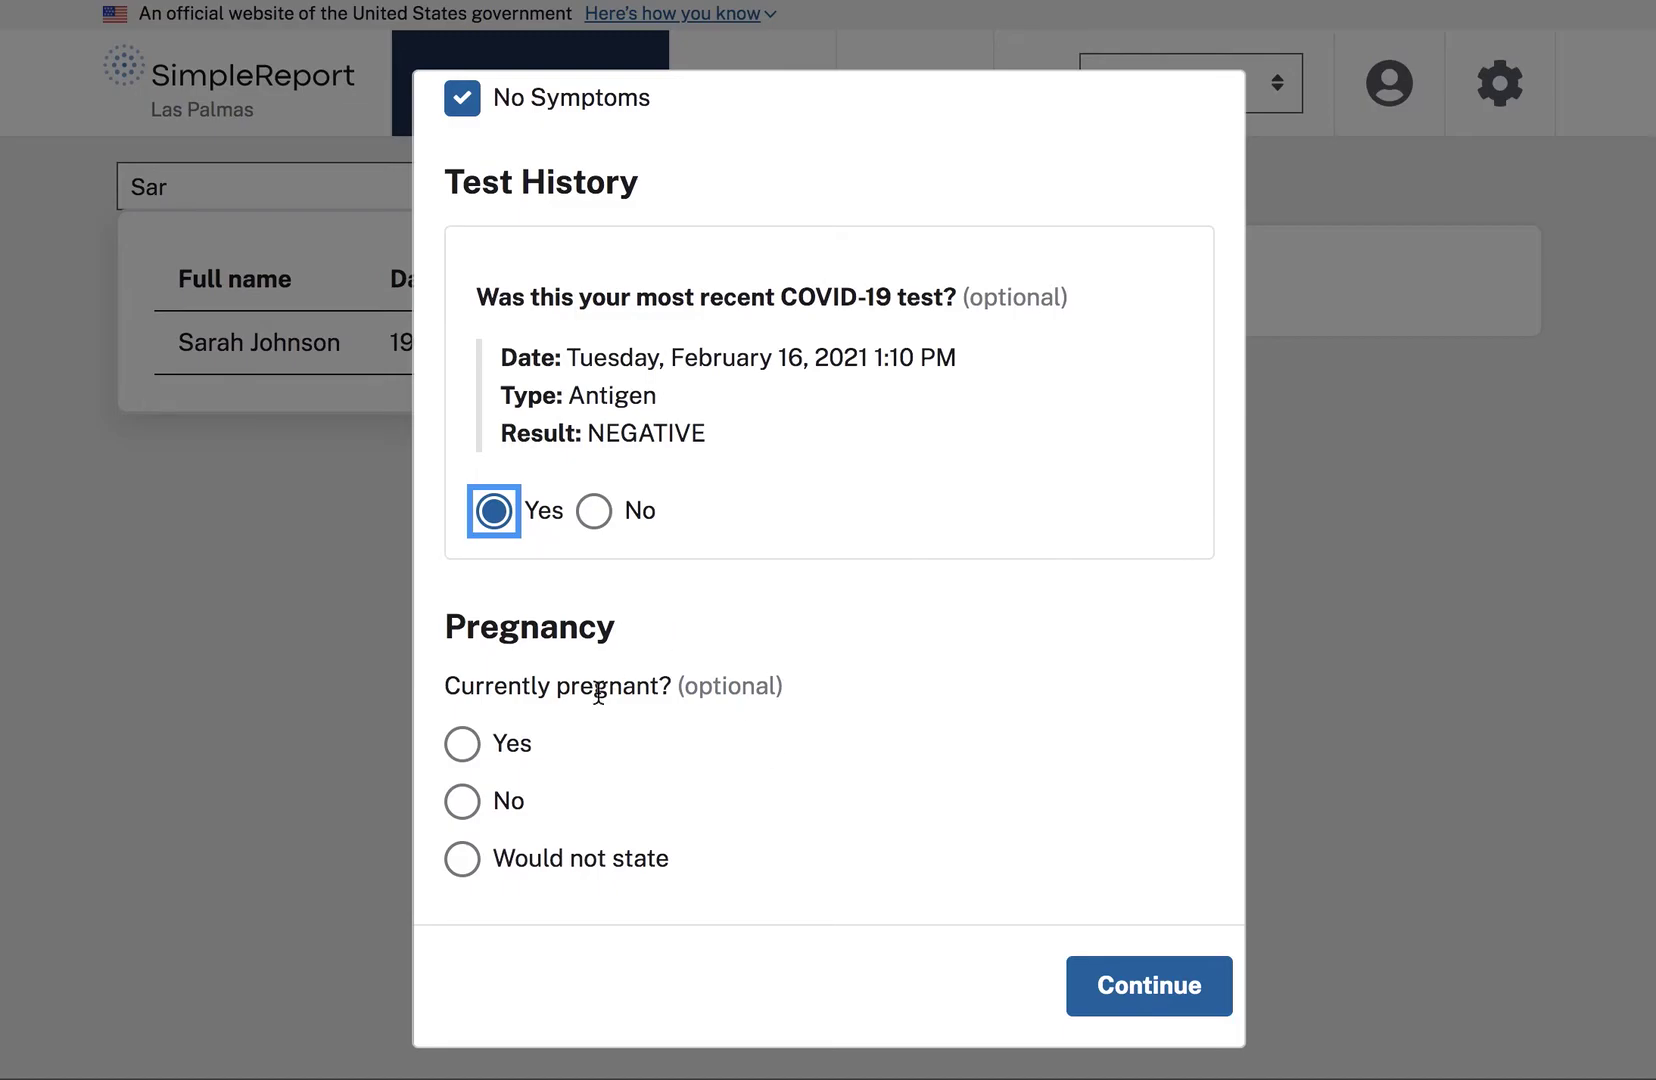
{"action": "left_click", "coordinate": [471, 812]}
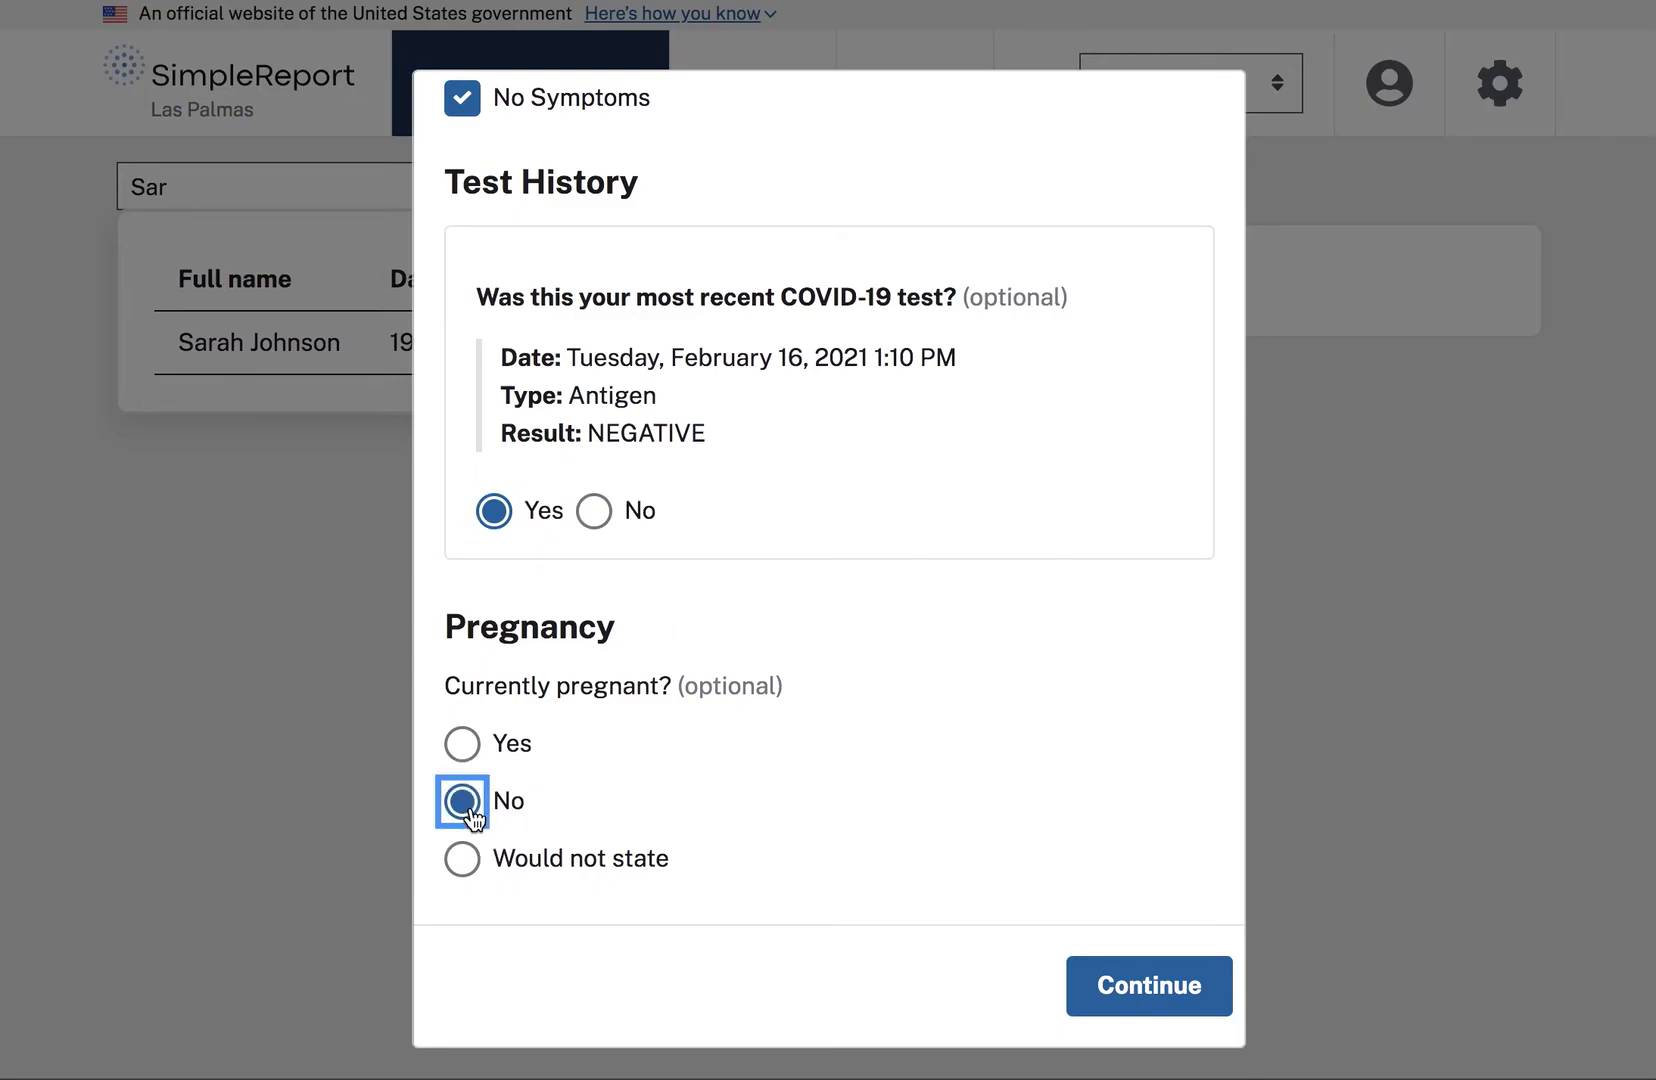
{"action": "left_click", "coordinate": [1166, 997]}
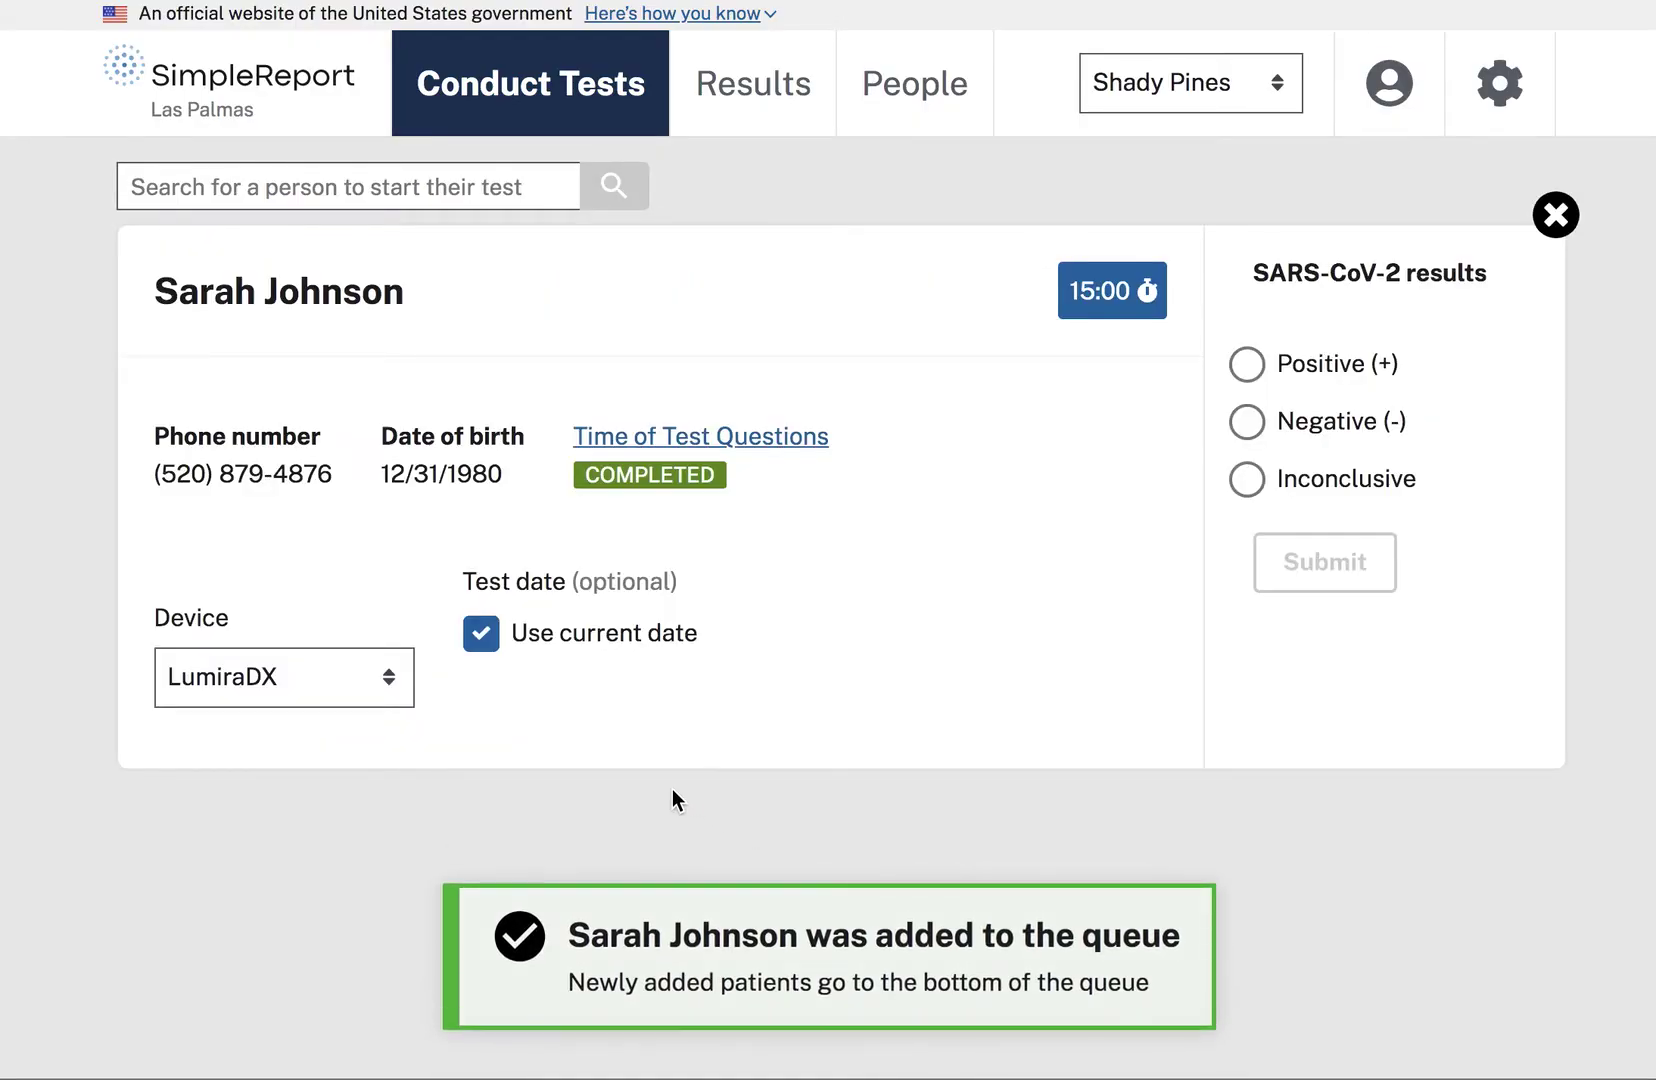
Replace the current date setting with a custom test date of 02/16/2021, 09:01 AM
{"action": "left_click", "coordinate": [480, 634]}
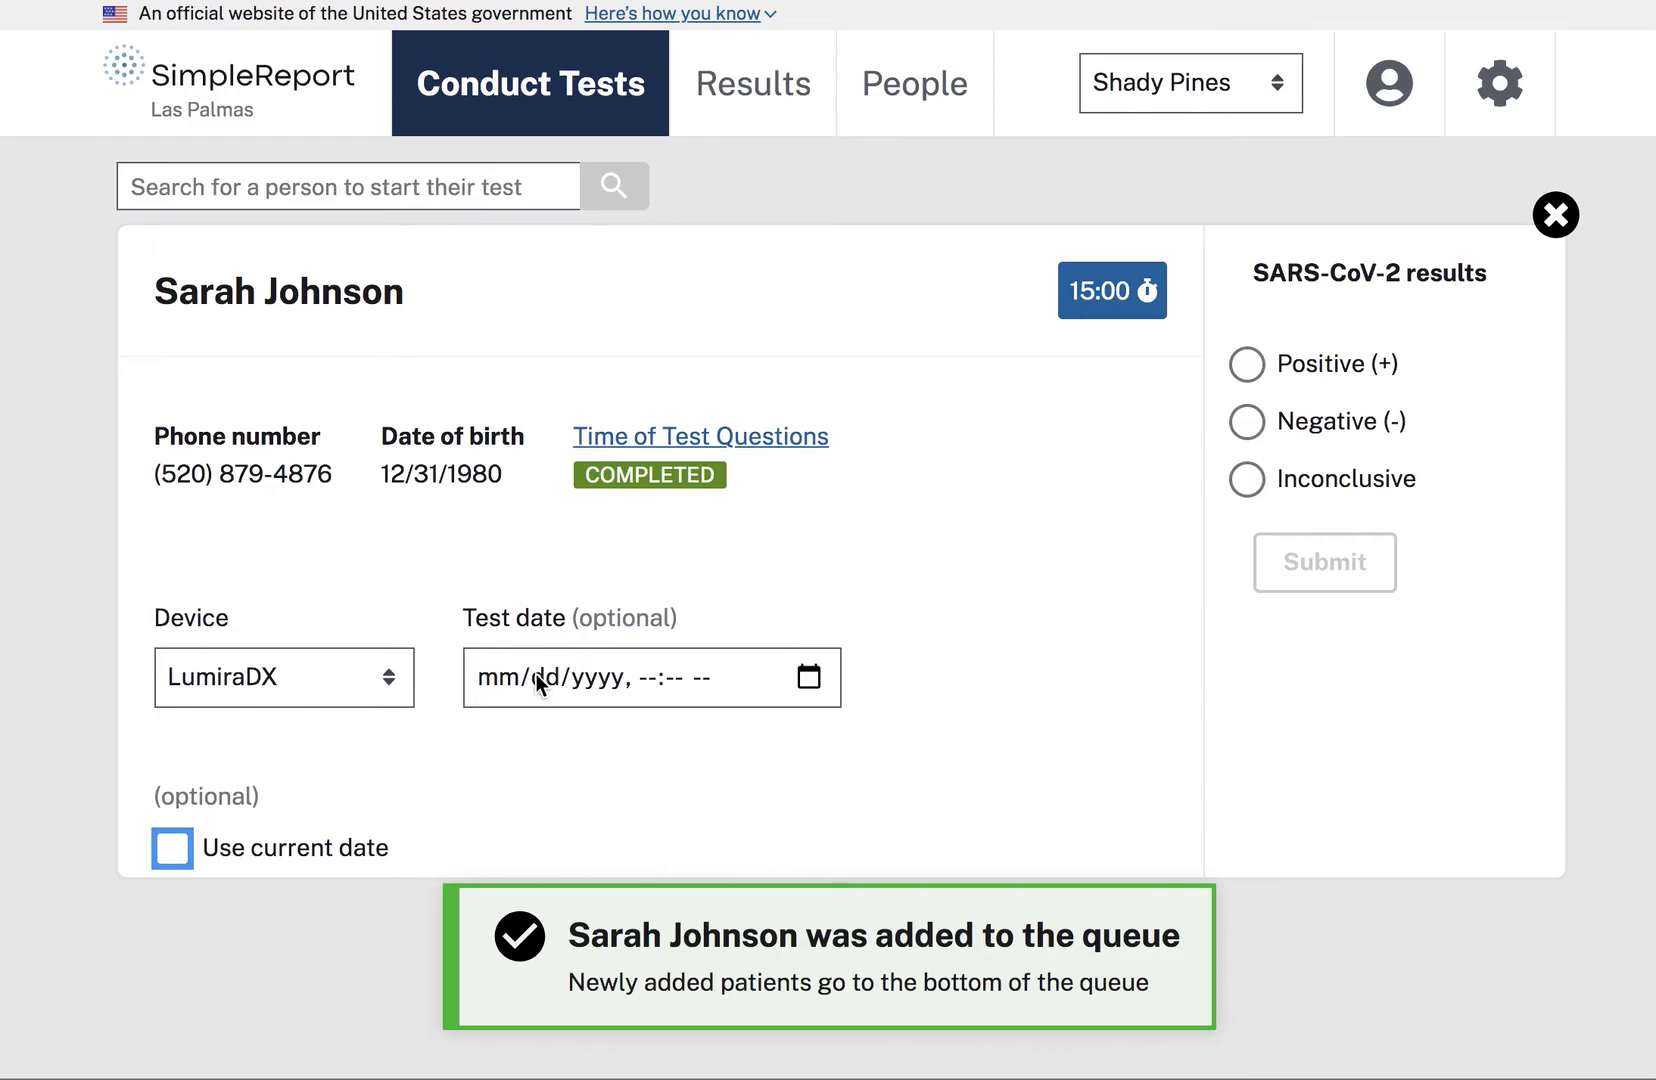
{"action": "left_click", "coordinate": [536, 674]}
{"action": "left_click", "coordinate": [493, 678]}
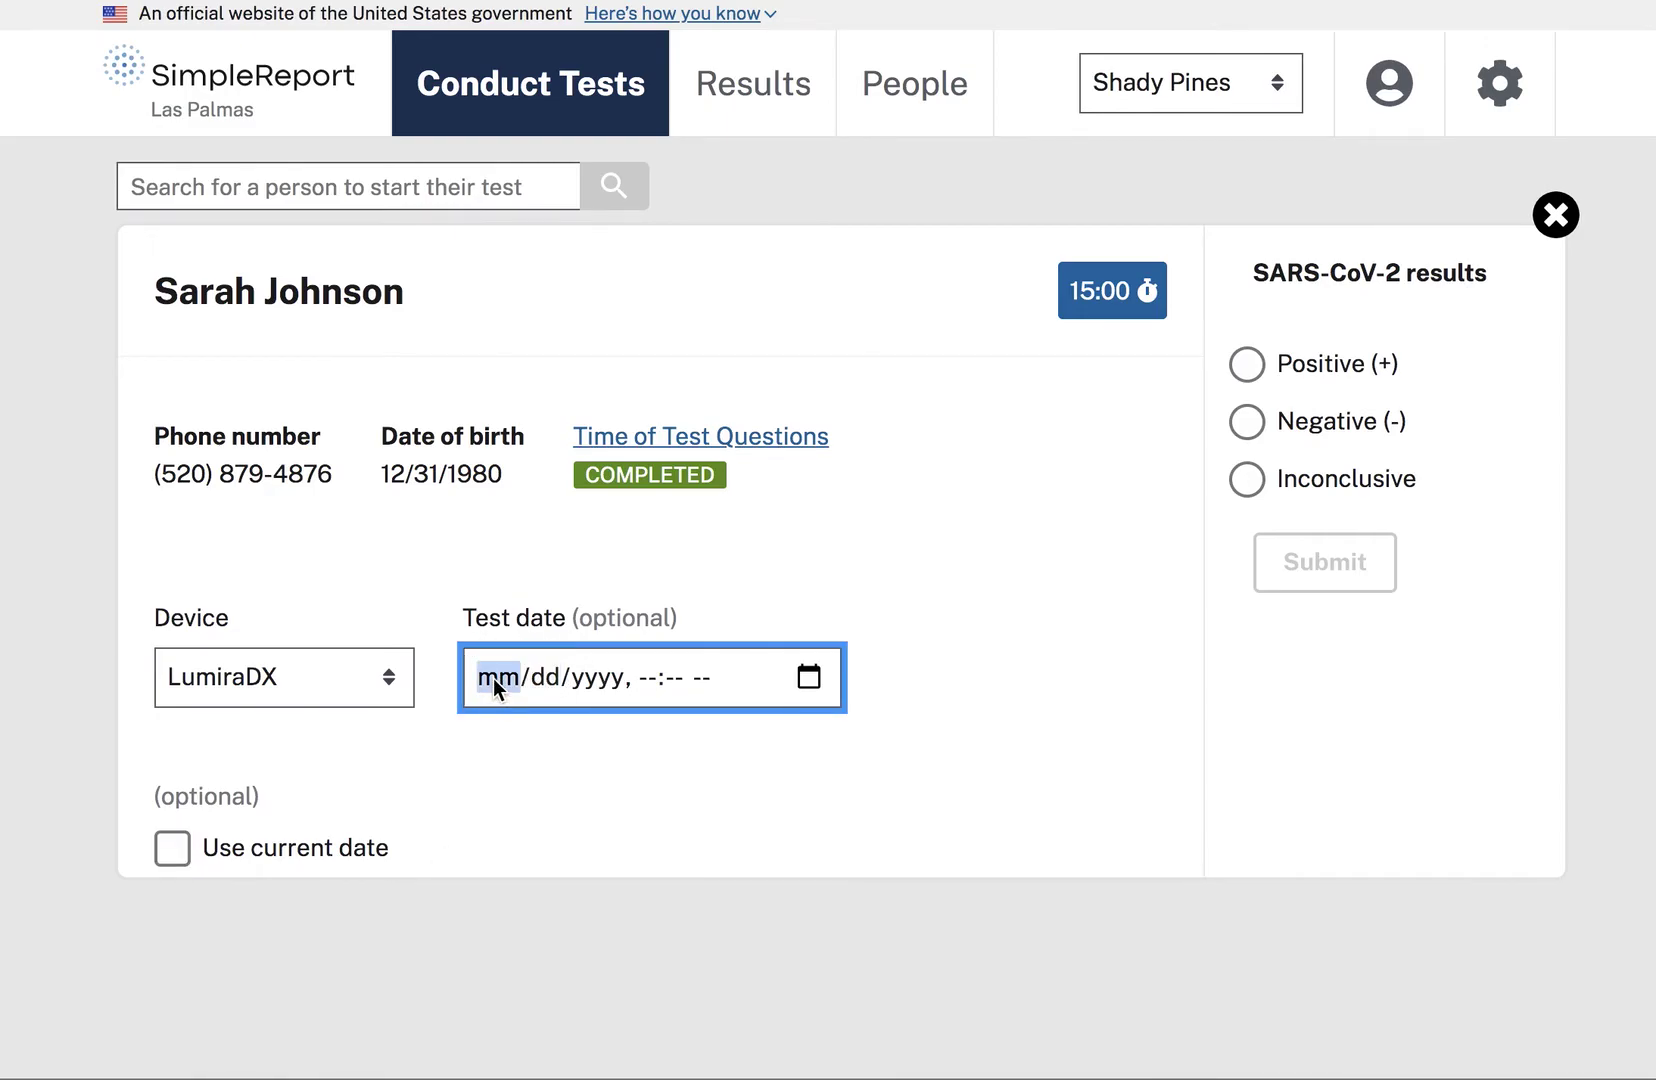
{"action": "type", "text": "02/16/yyyy, --:-- --"}
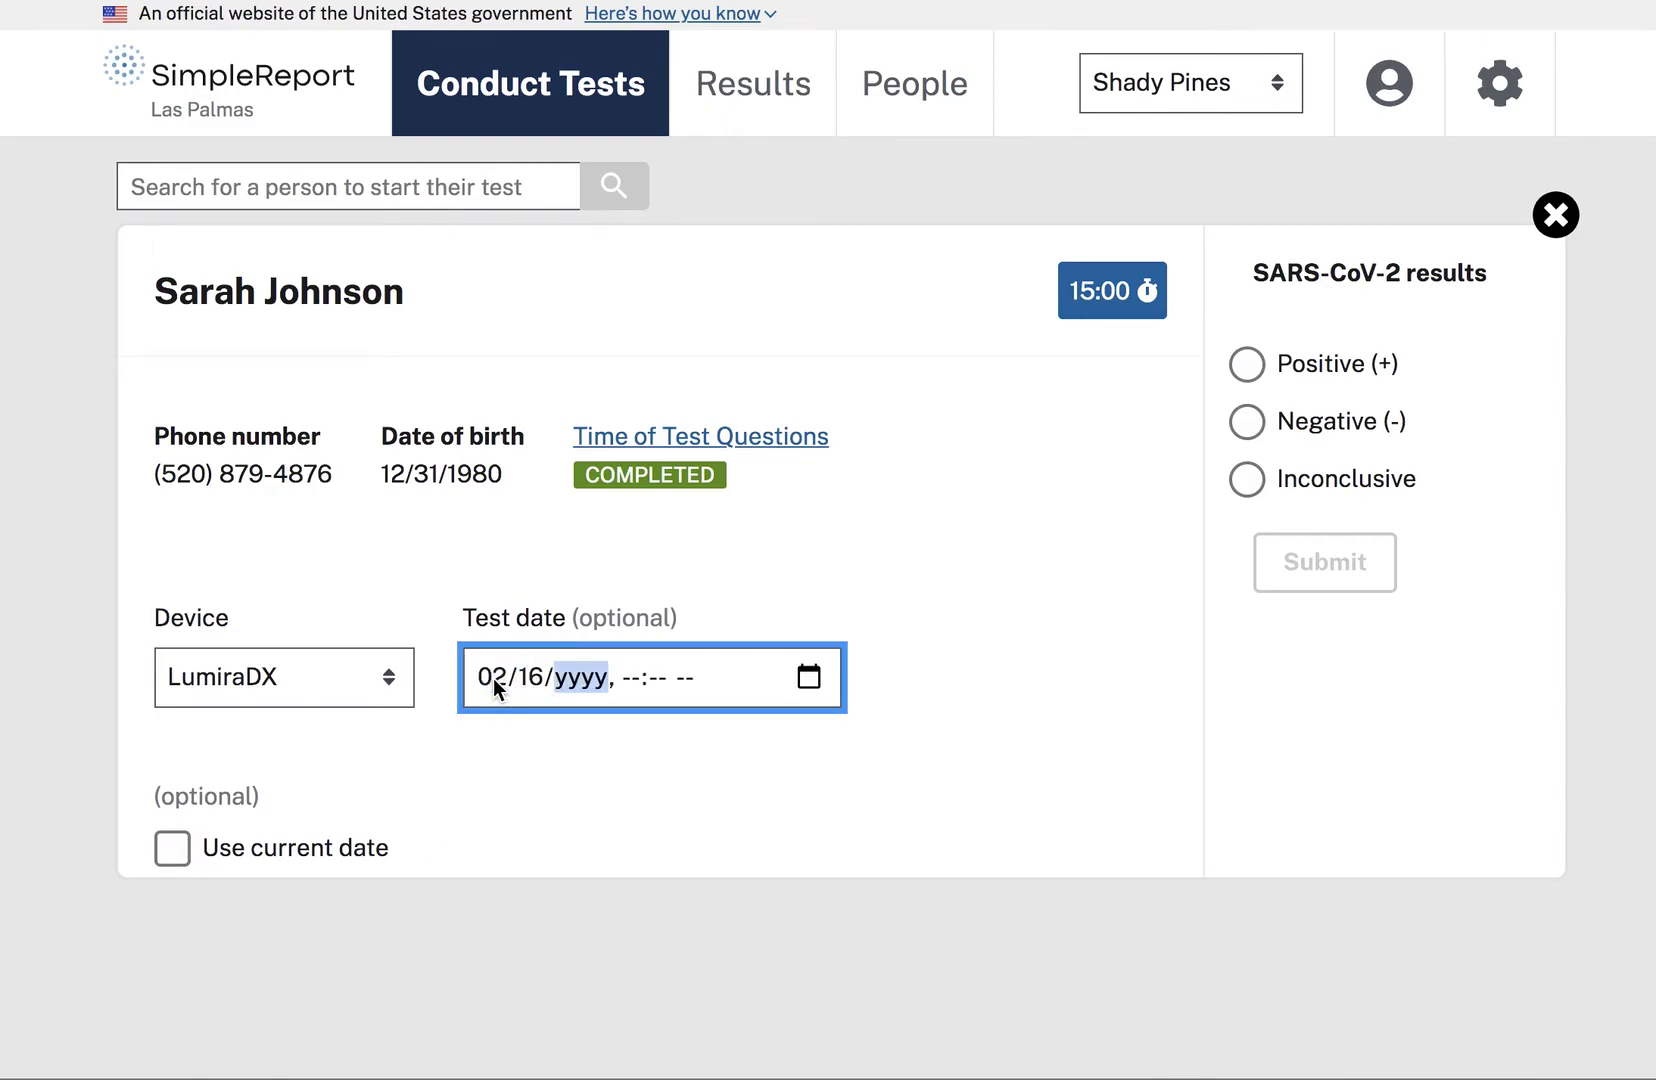
{"action": "type", "text": "2021"}
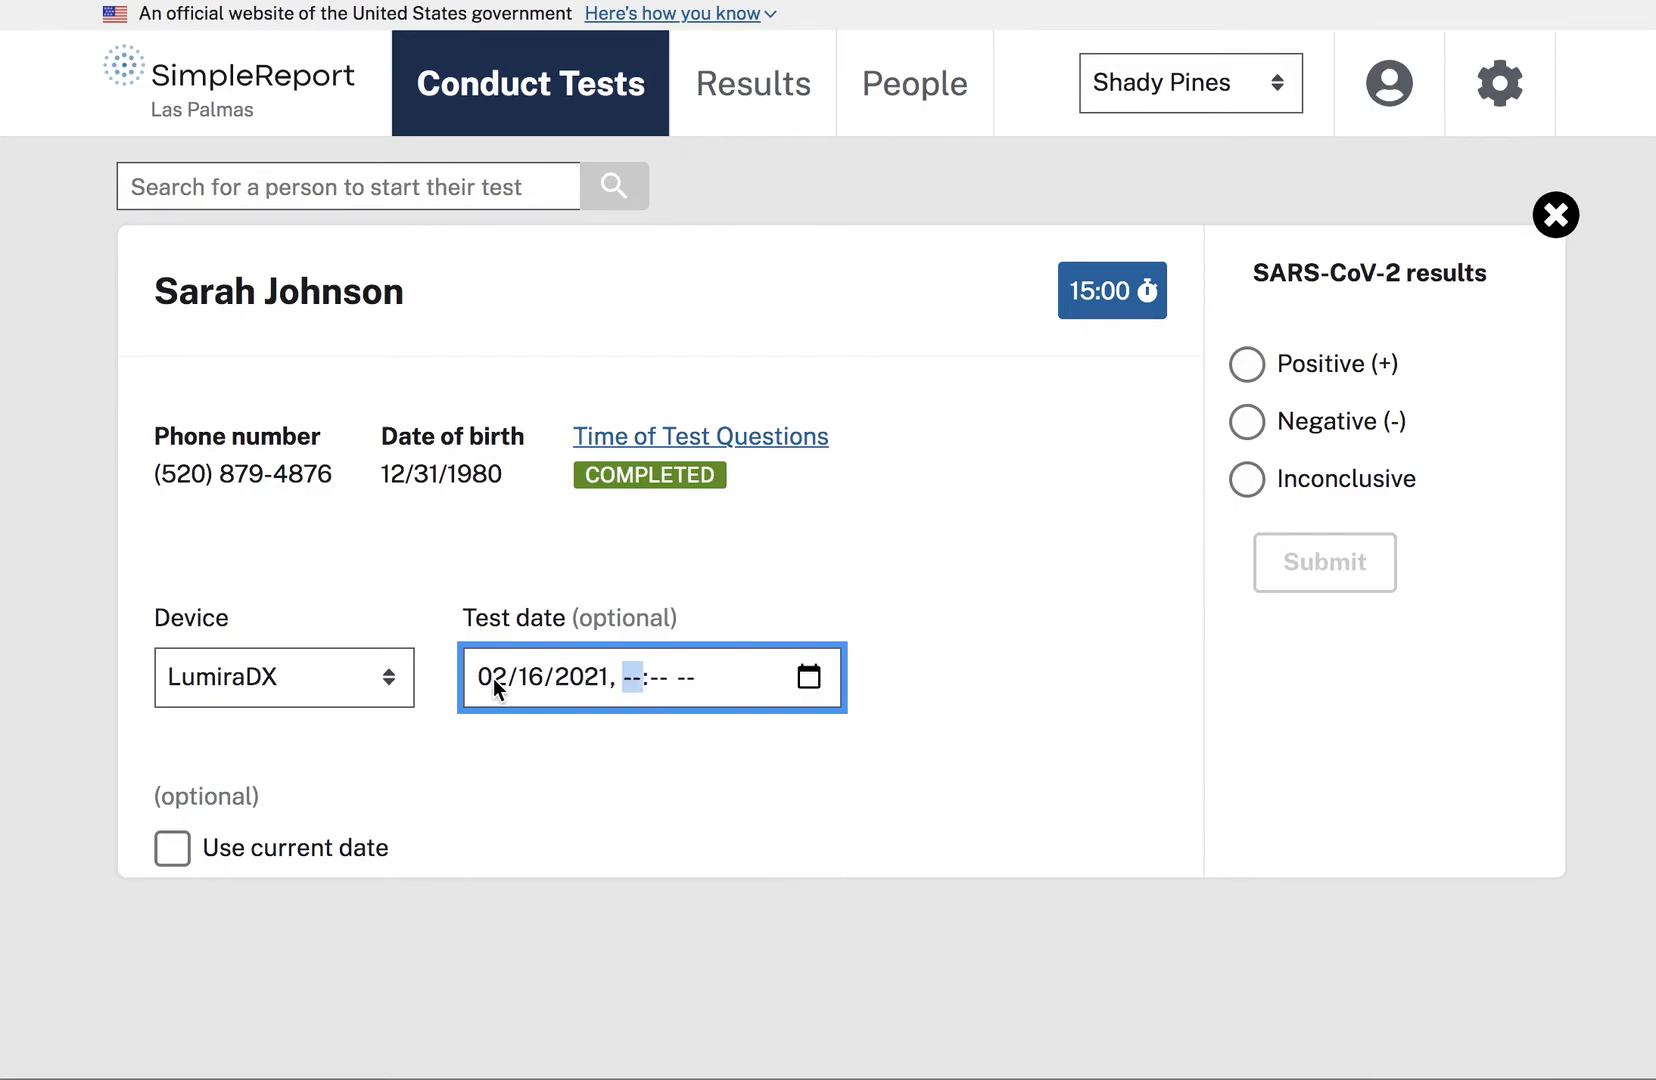
{"action": "type", "text": "09"}
{"action": "type", "text": "01"}
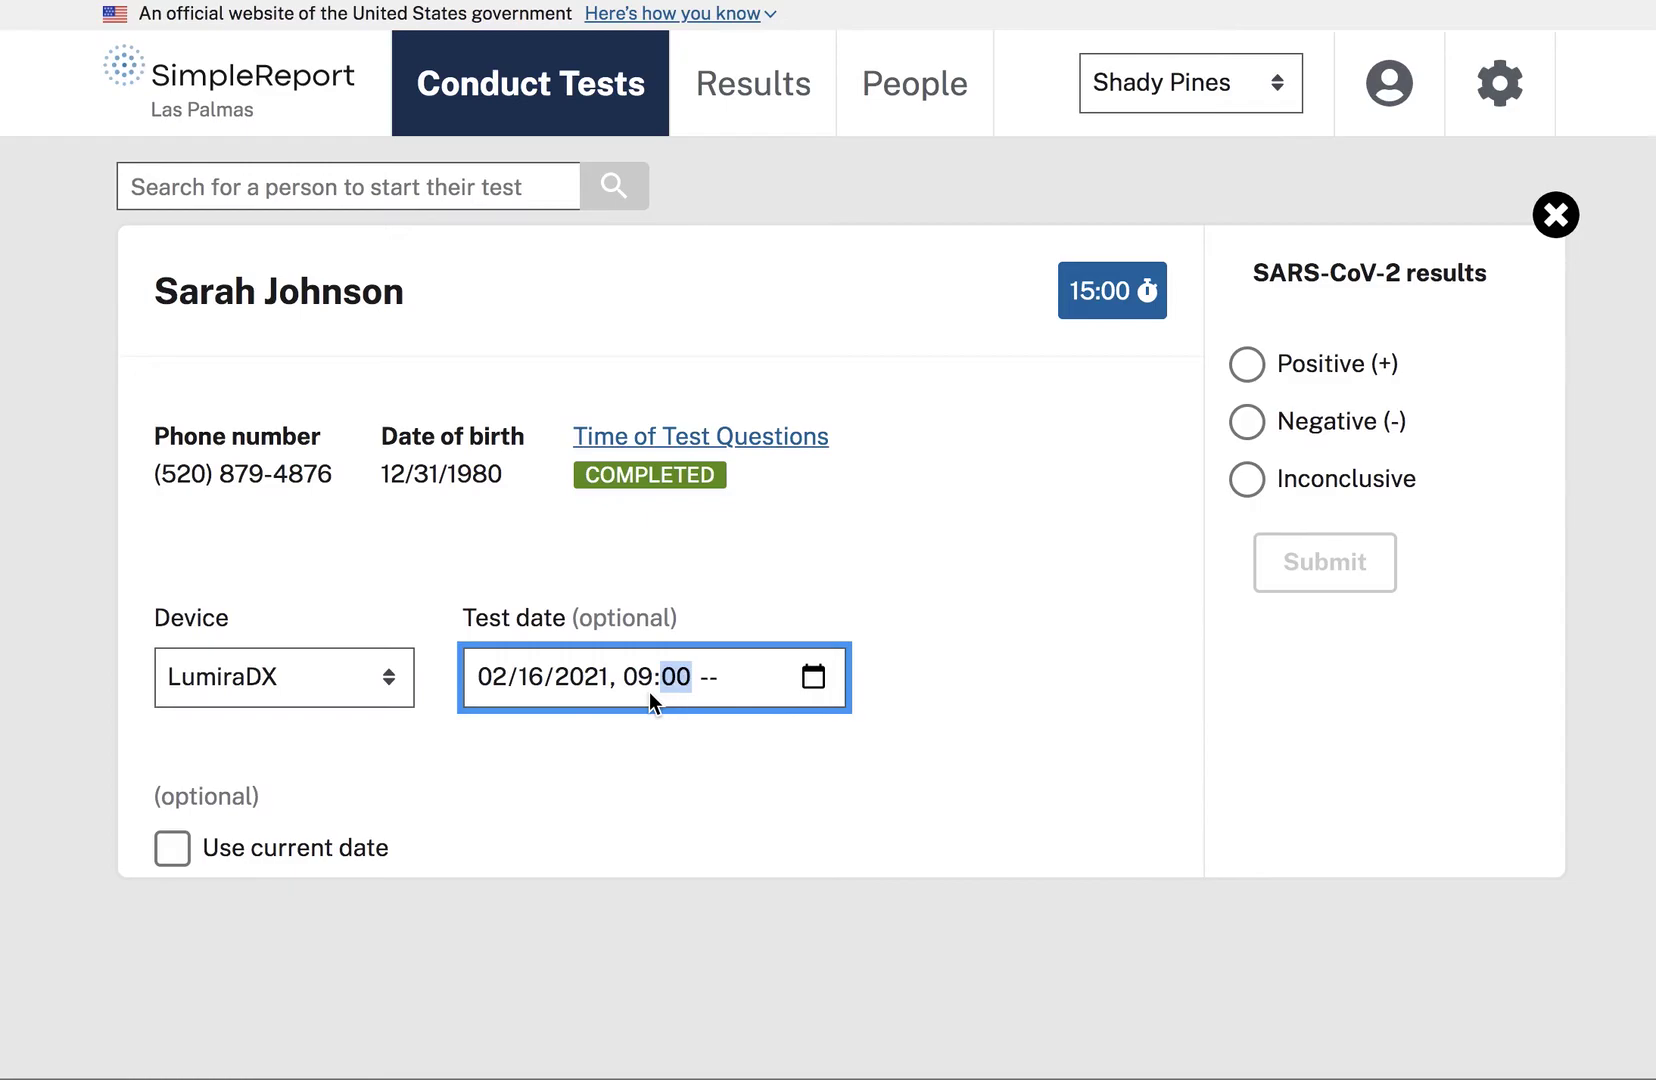
{"action": "type", "text": "a"}
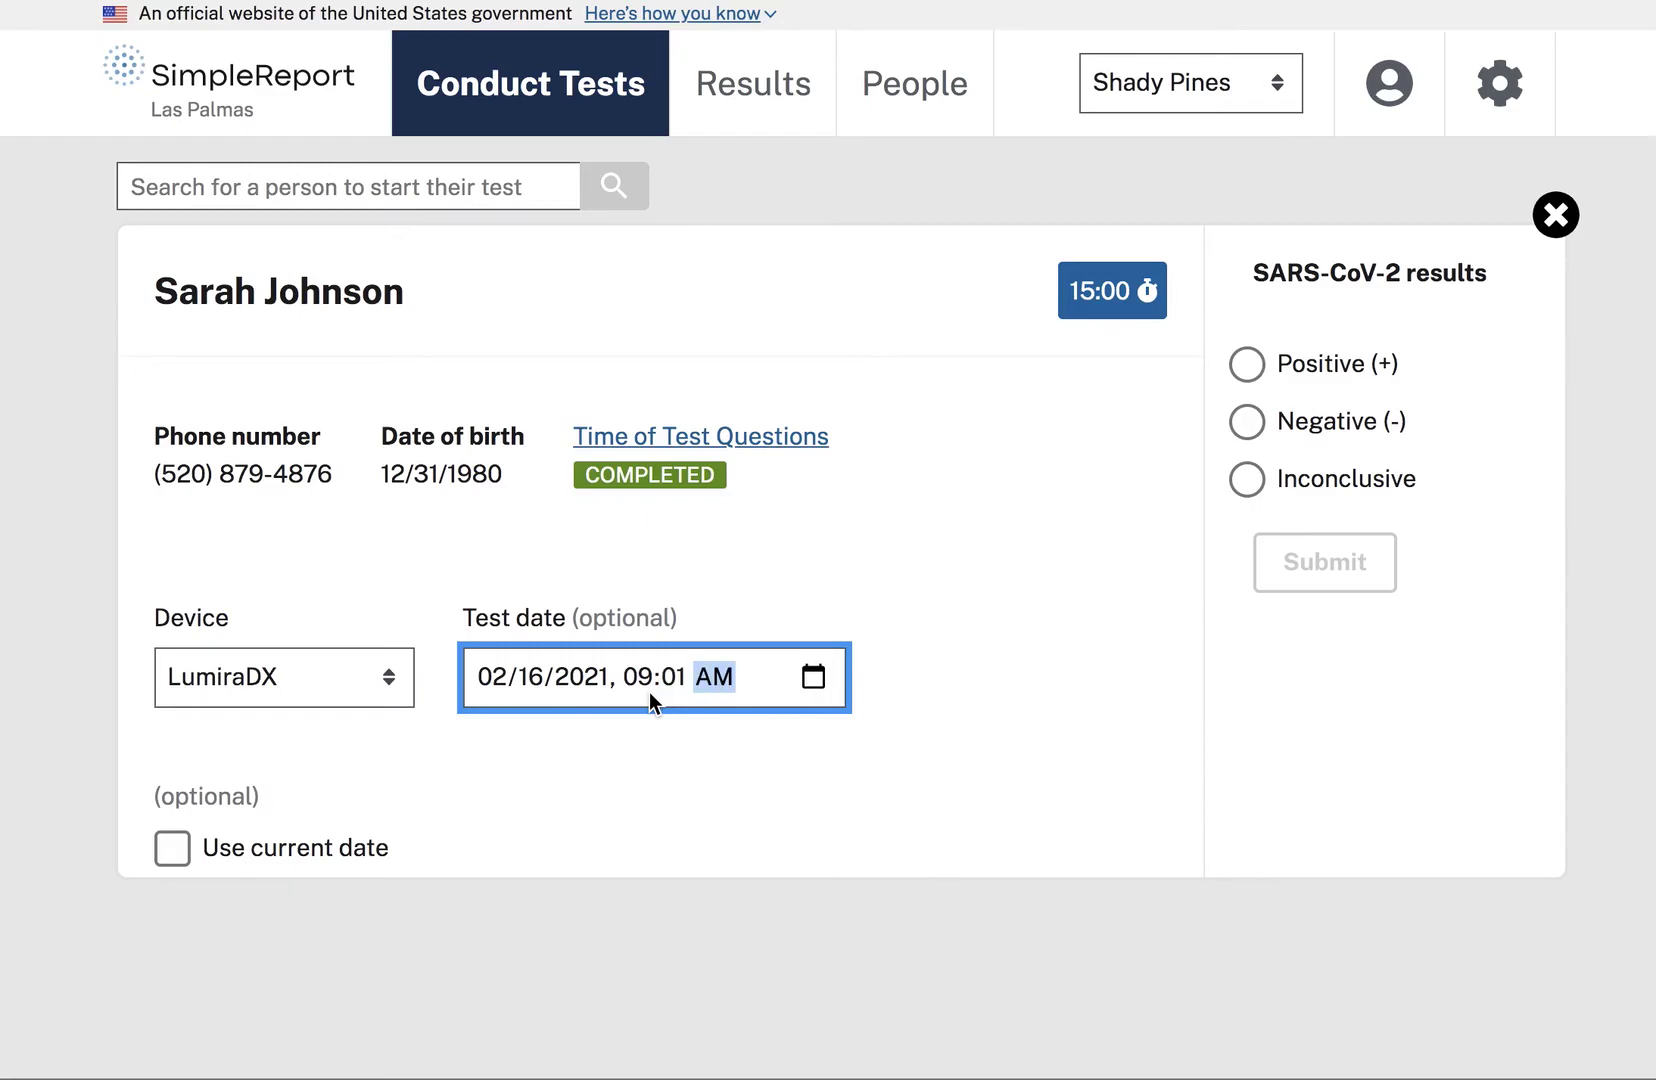
{"action": "left_click", "coordinate": [705, 781]}
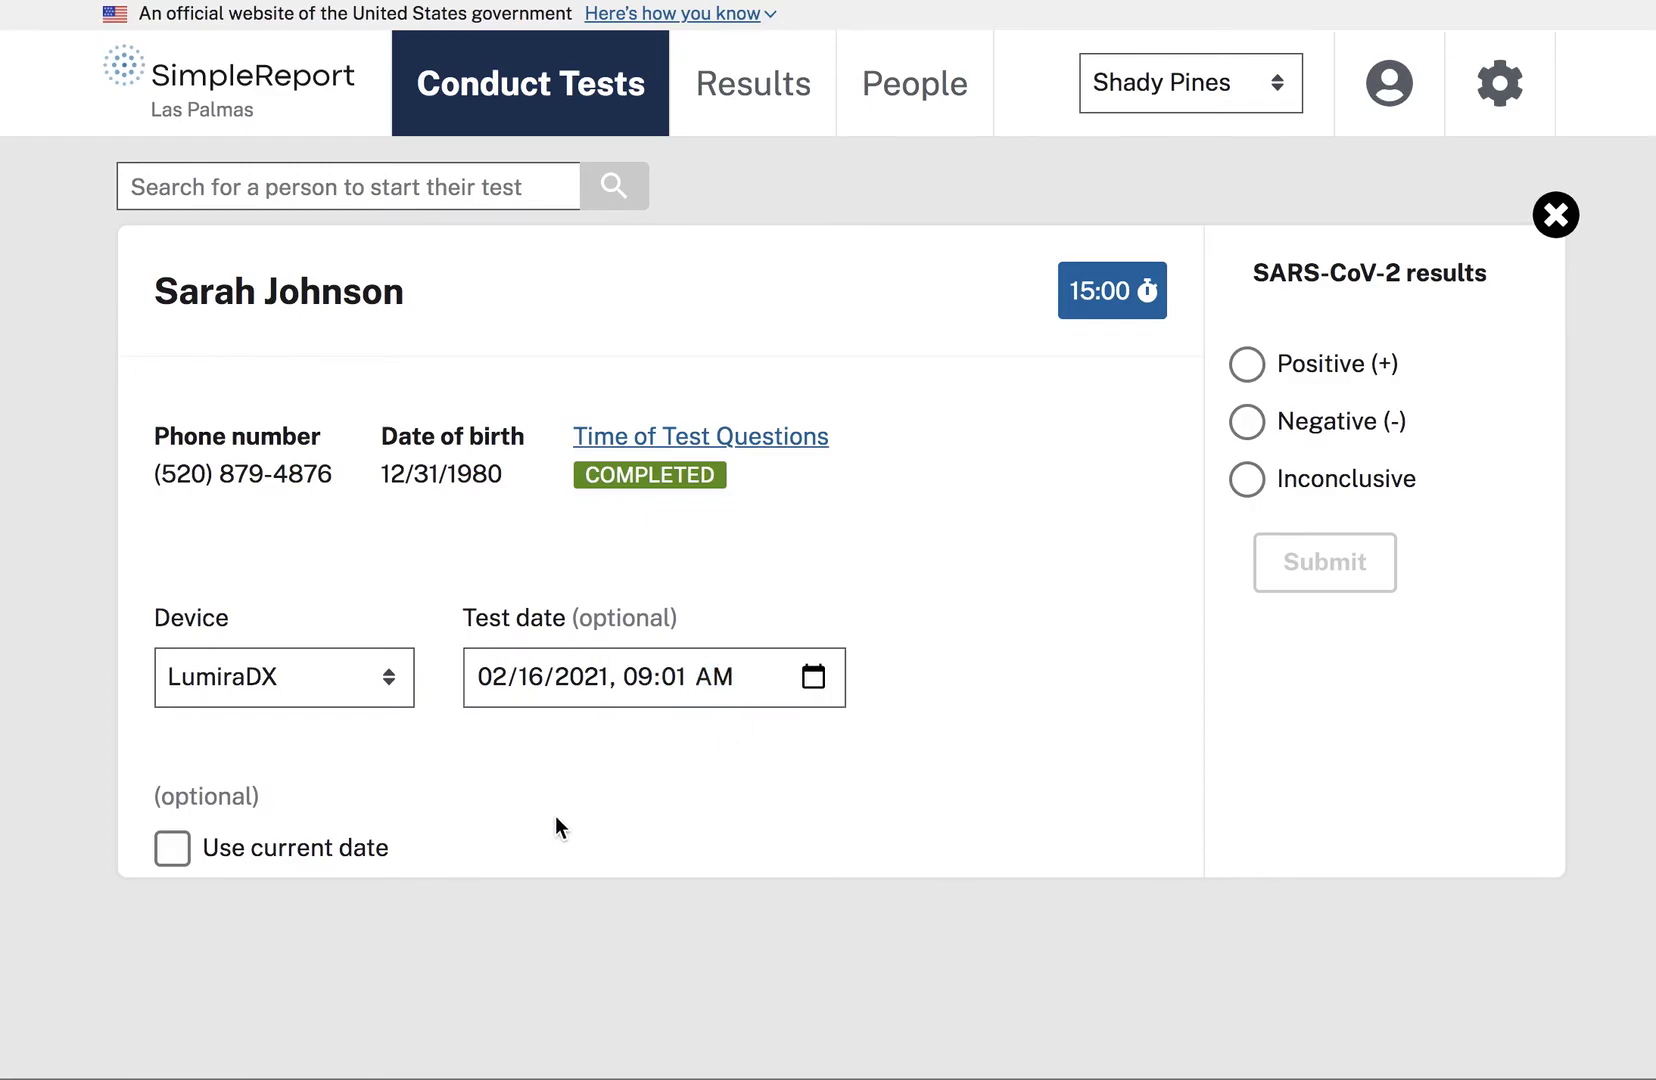
Submit a Positive SARS-CoV-2 result using the Abbott BinaxNow device, and open the results list to check it
{"action": "left_click", "coordinate": [348, 674]}
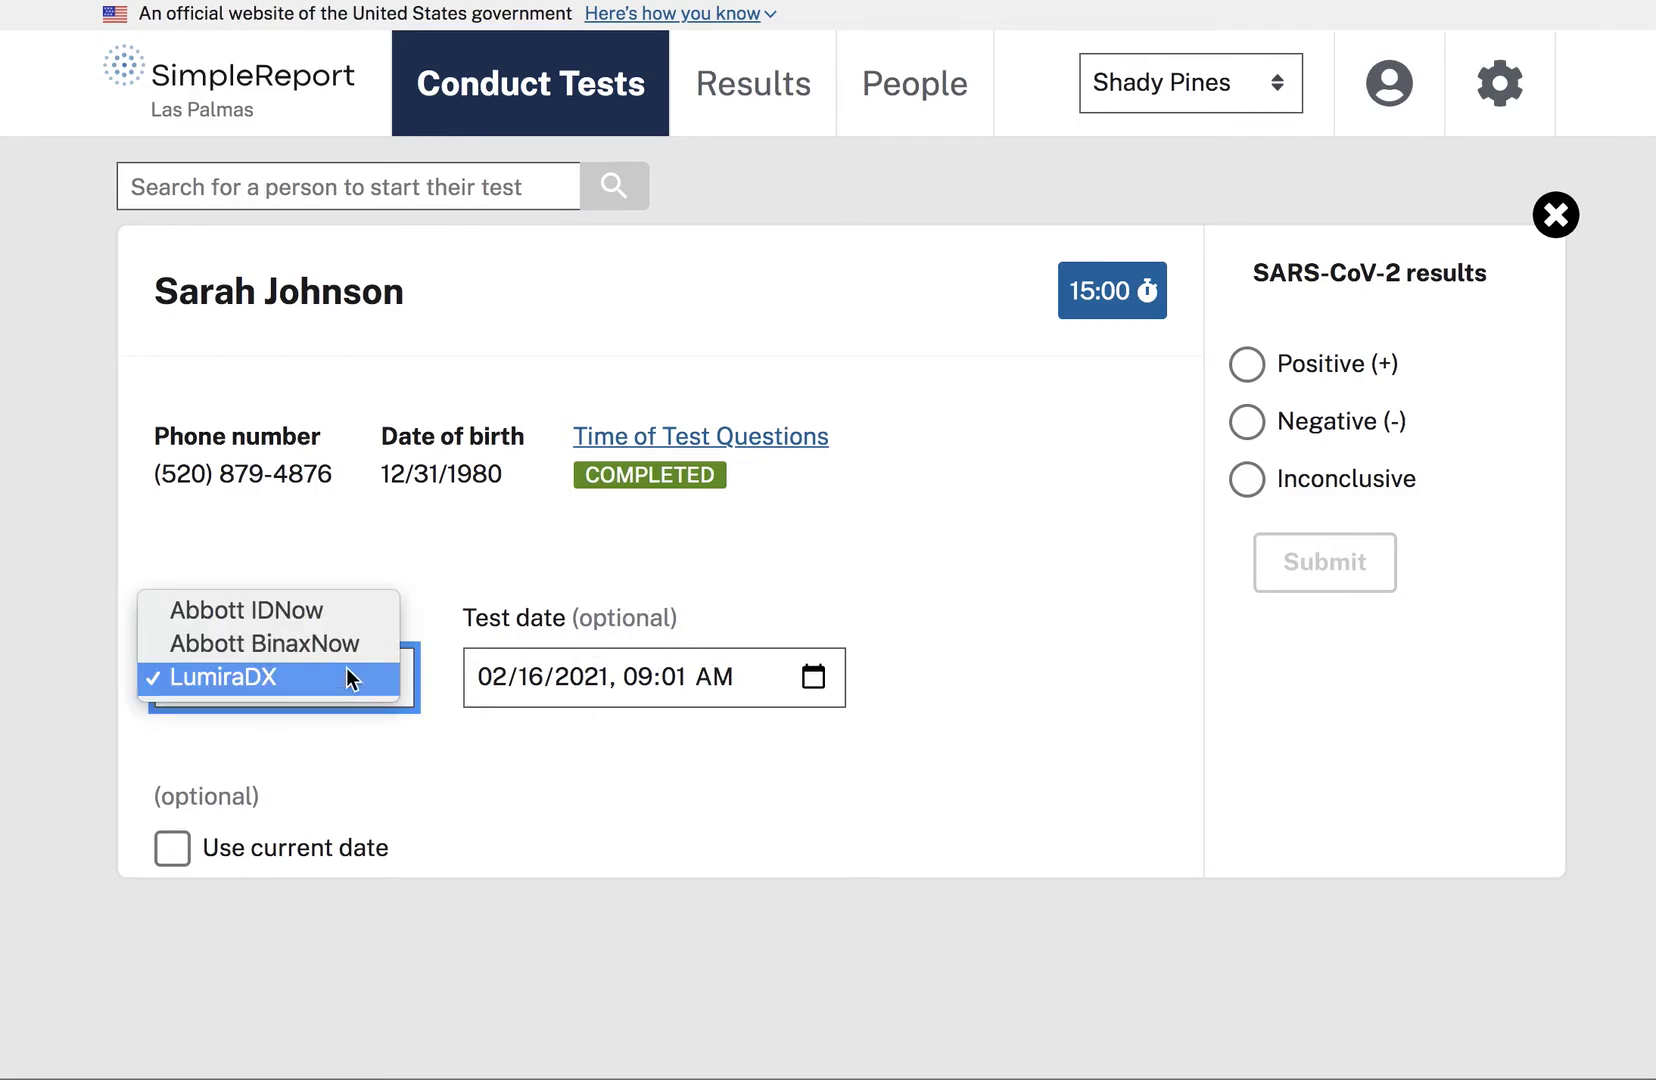
{"action": "left_click", "coordinate": [334, 643]}
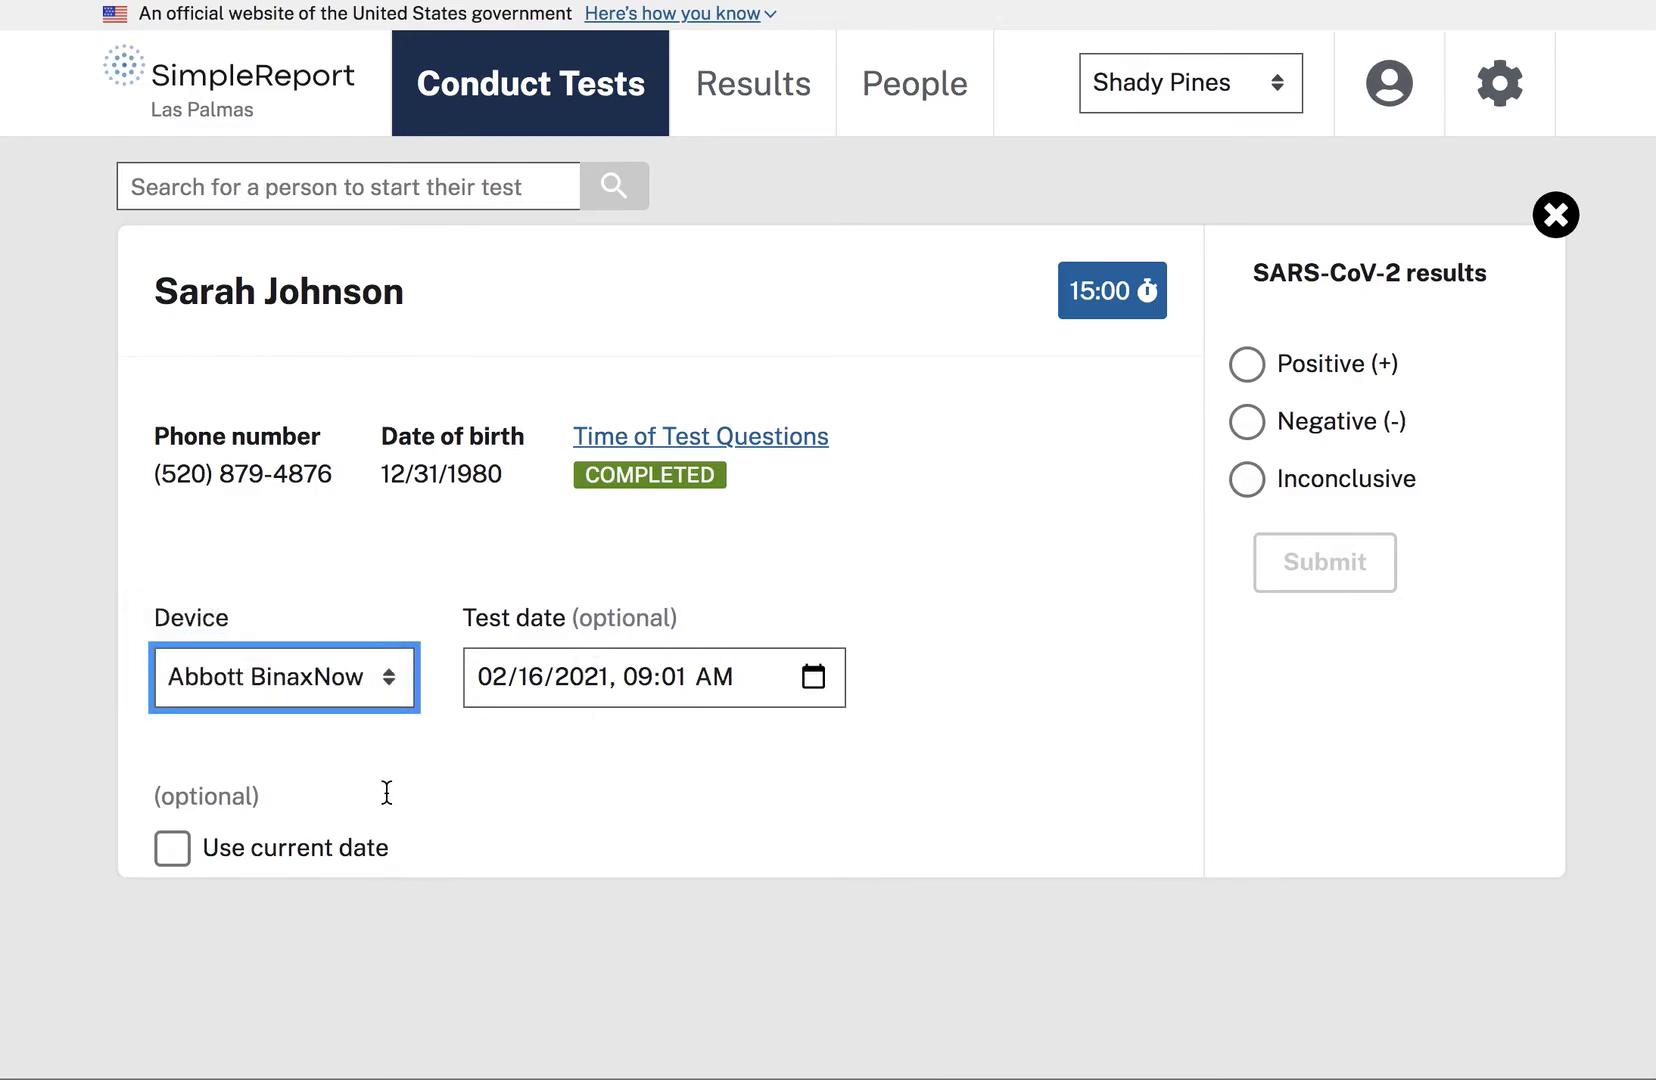
{"action": "left_click", "coordinate": [1247, 366]}
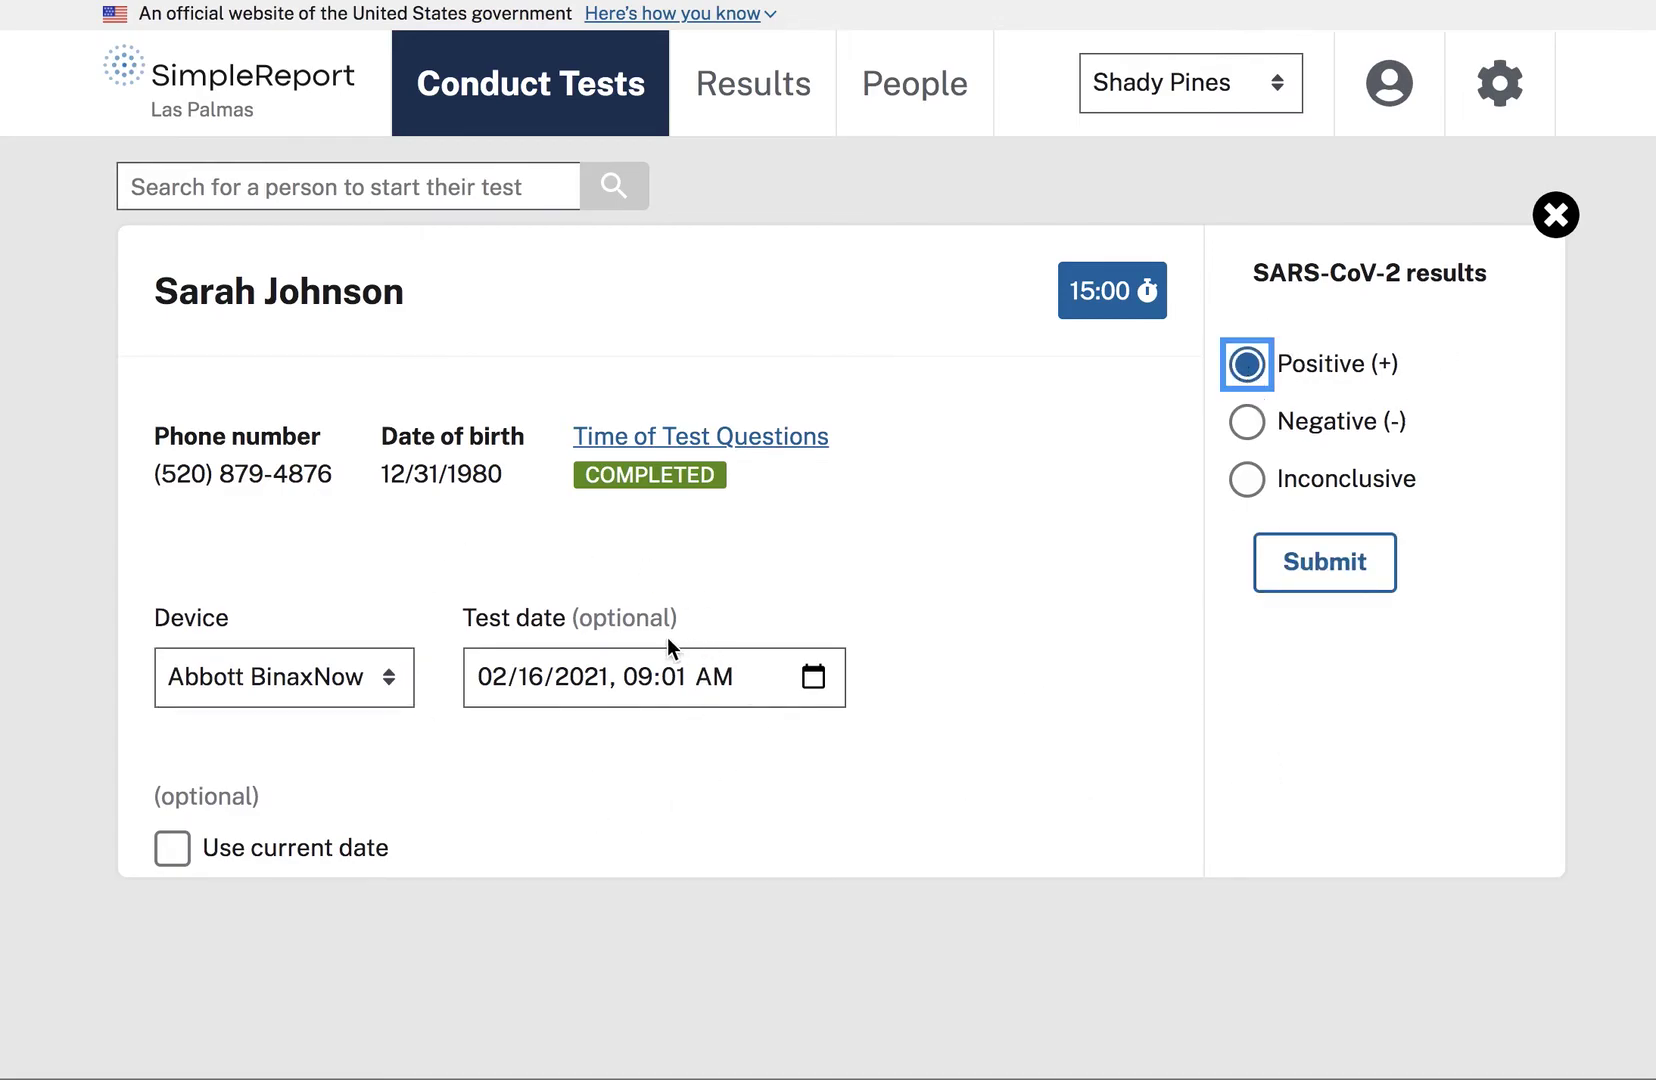
{"action": "left_click", "coordinate": [1347, 578]}
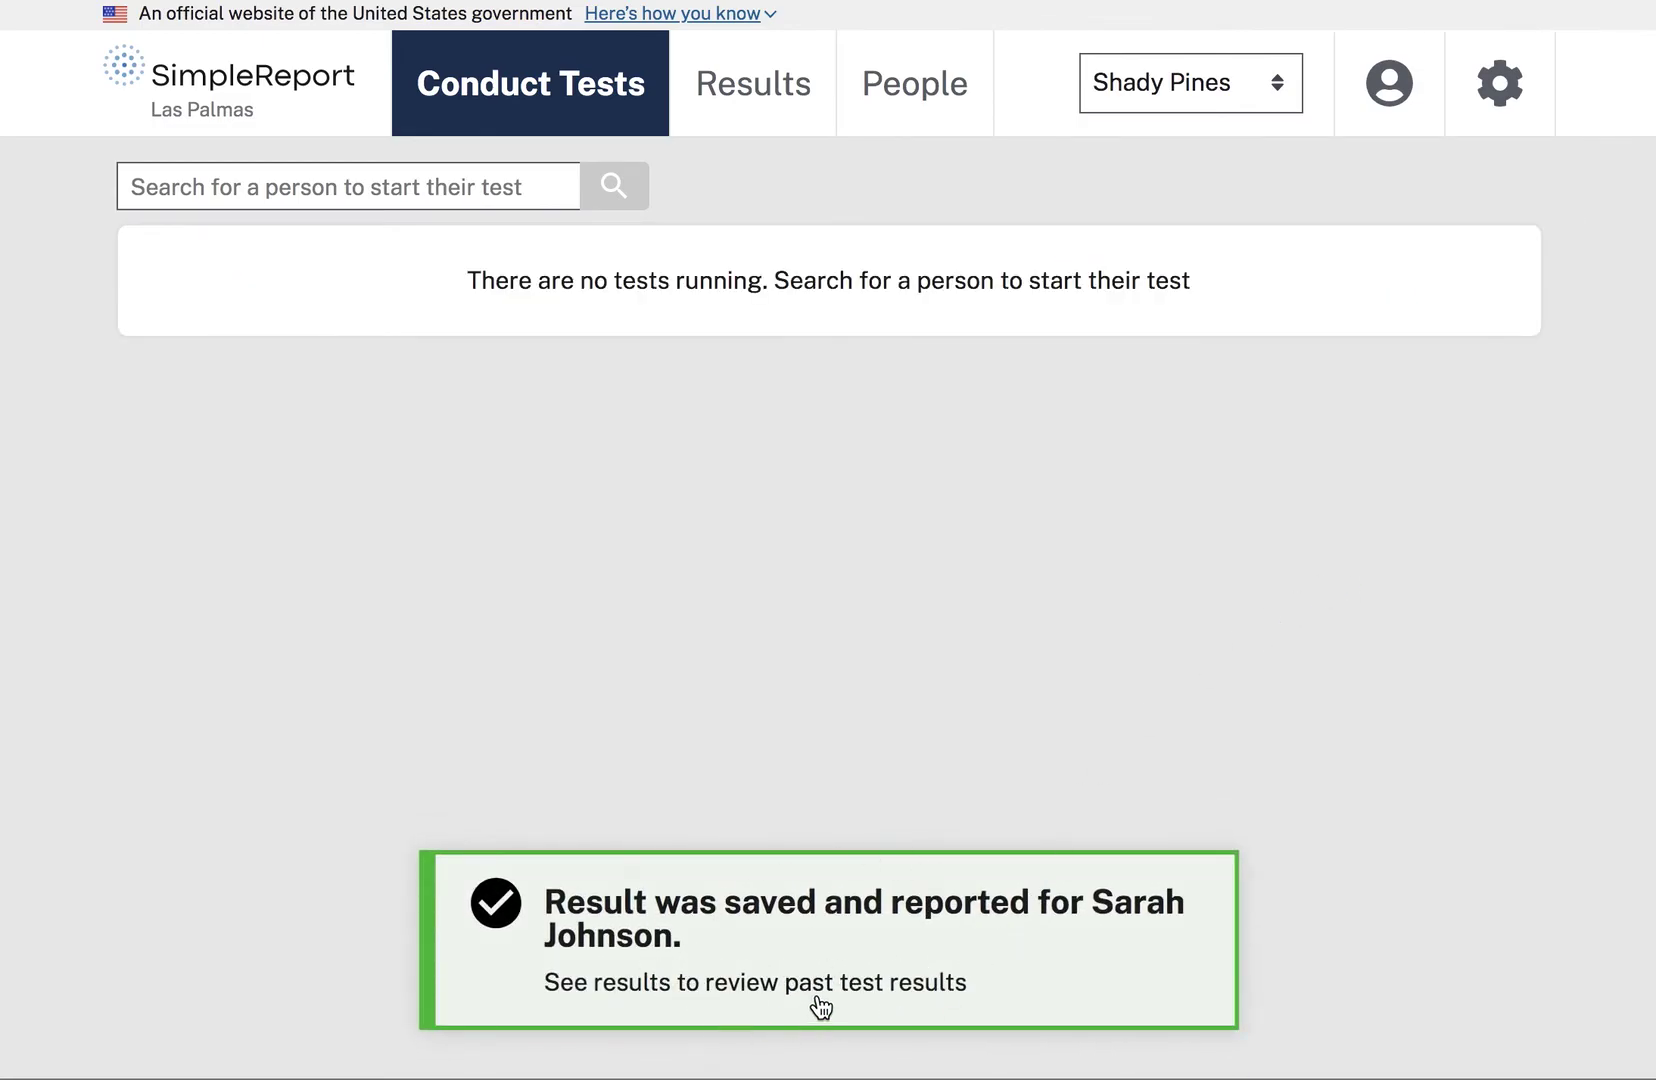
{"action": "left_click", "coordinate": [741, 94]}
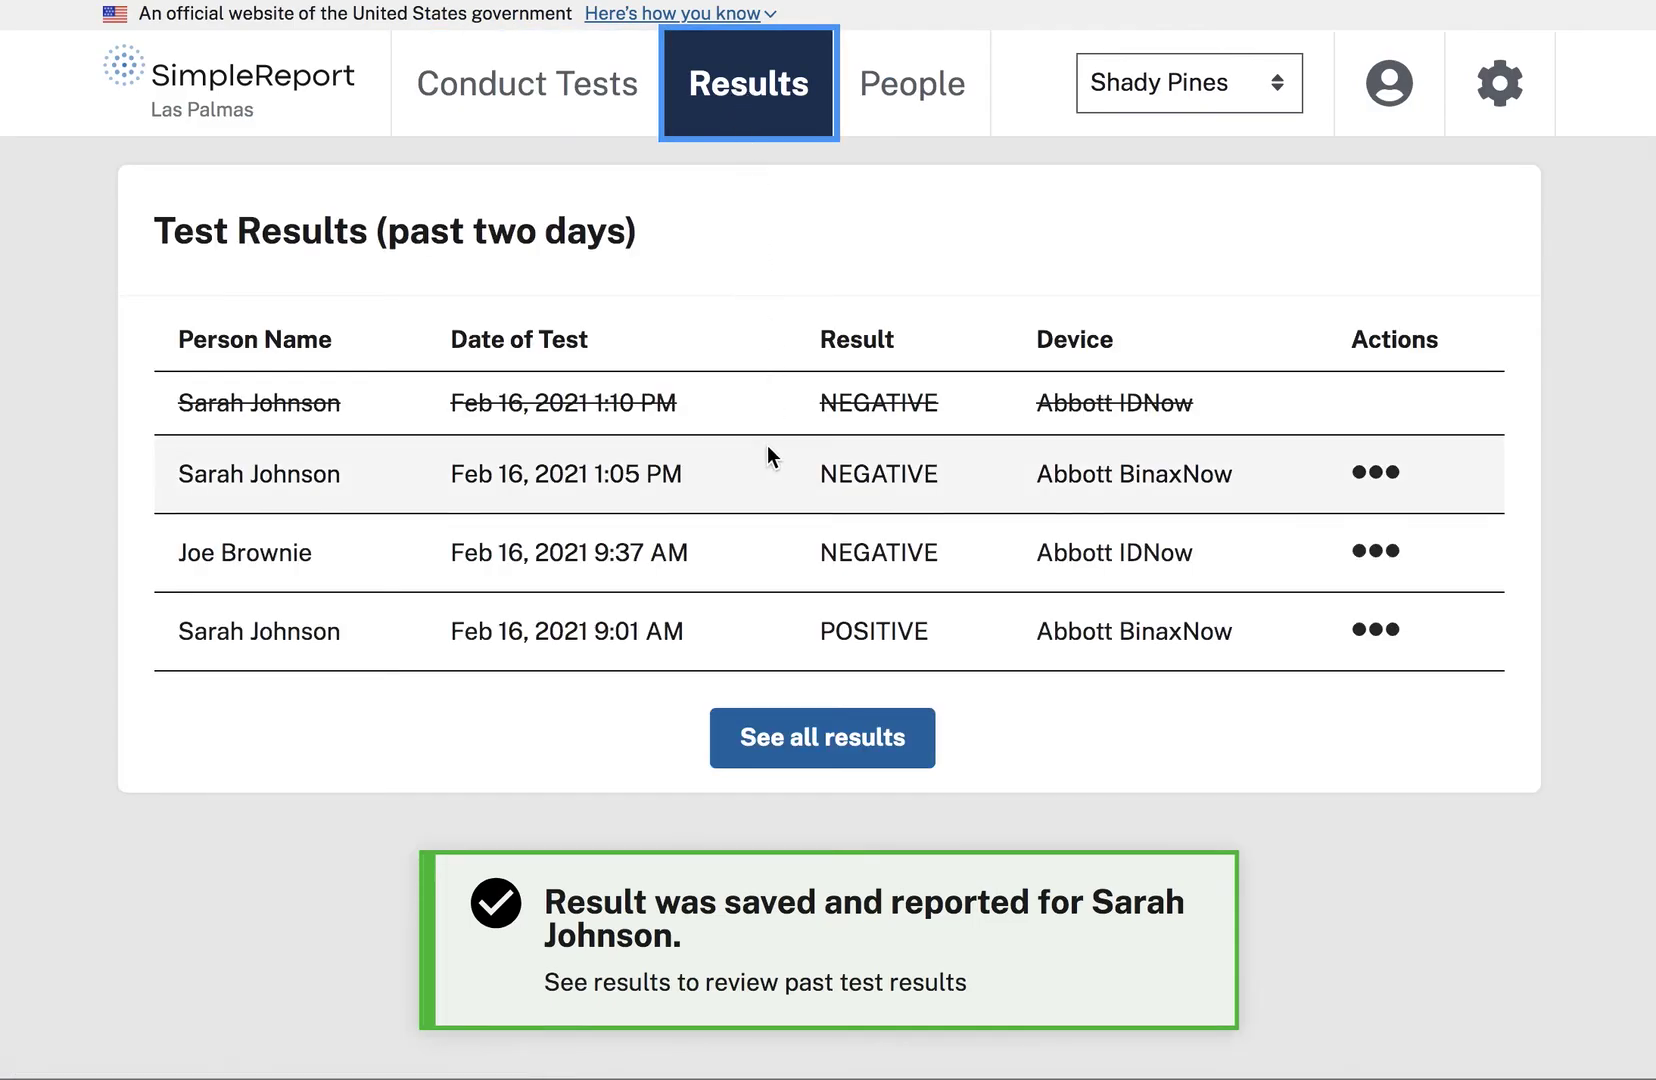